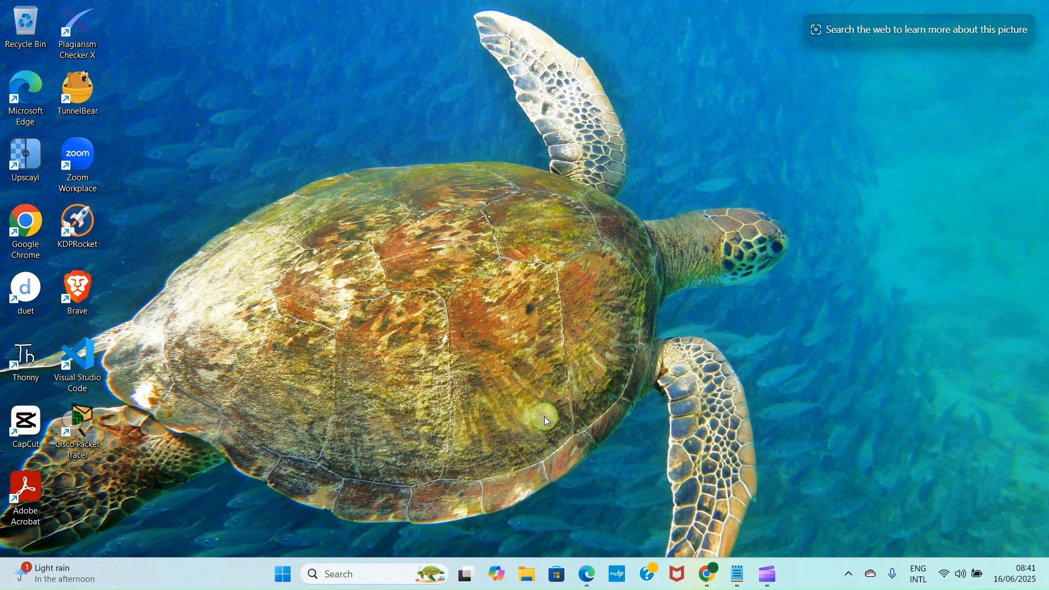
Search the Microsoft Store for Microsoft Clipchamp and open the installed app.
click(558, 583)
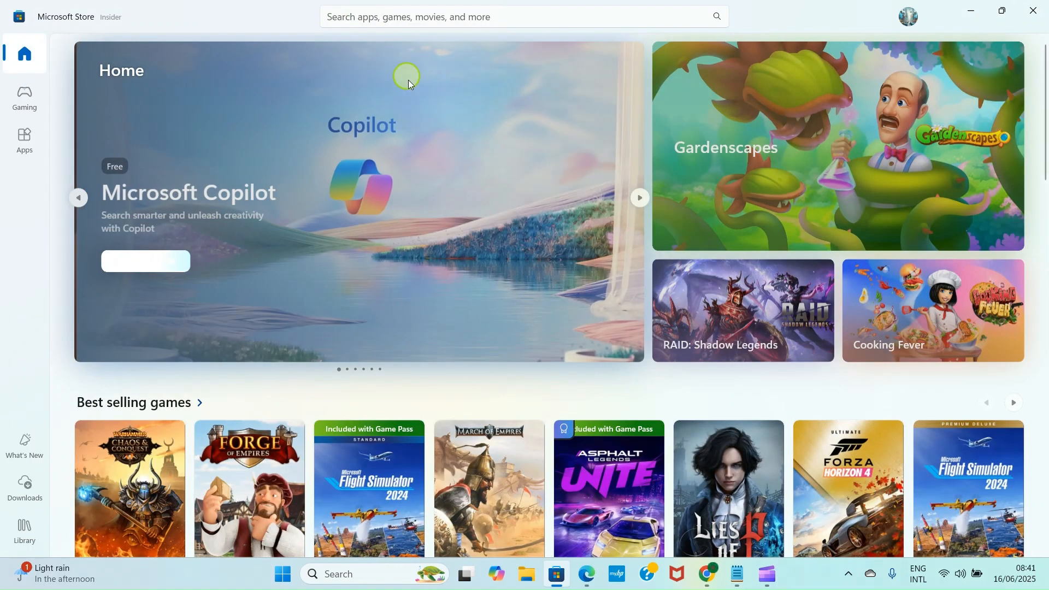
click(394, 15)
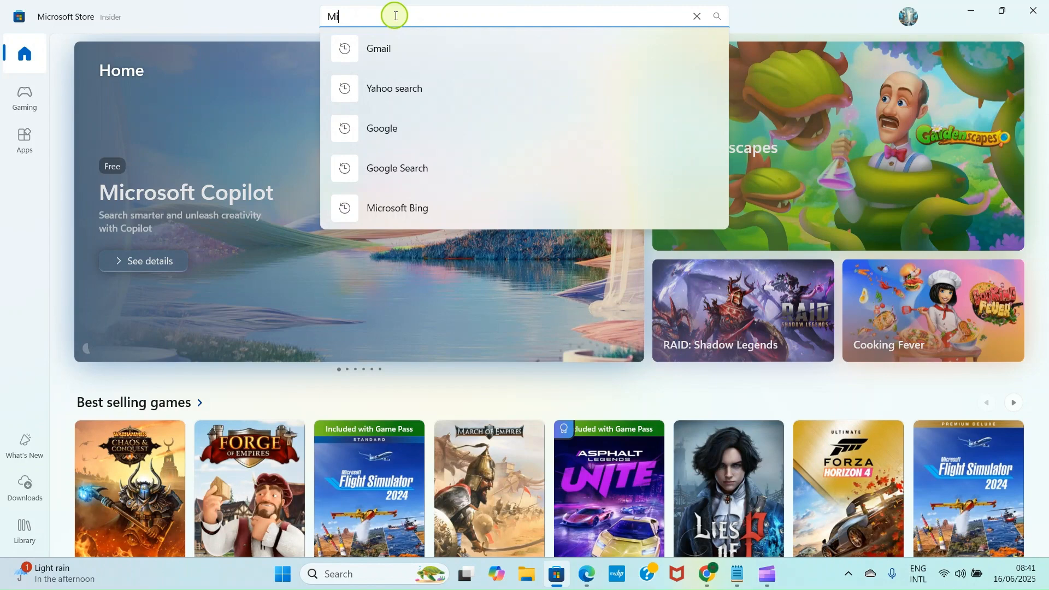
text(Microsoft clipchamp)
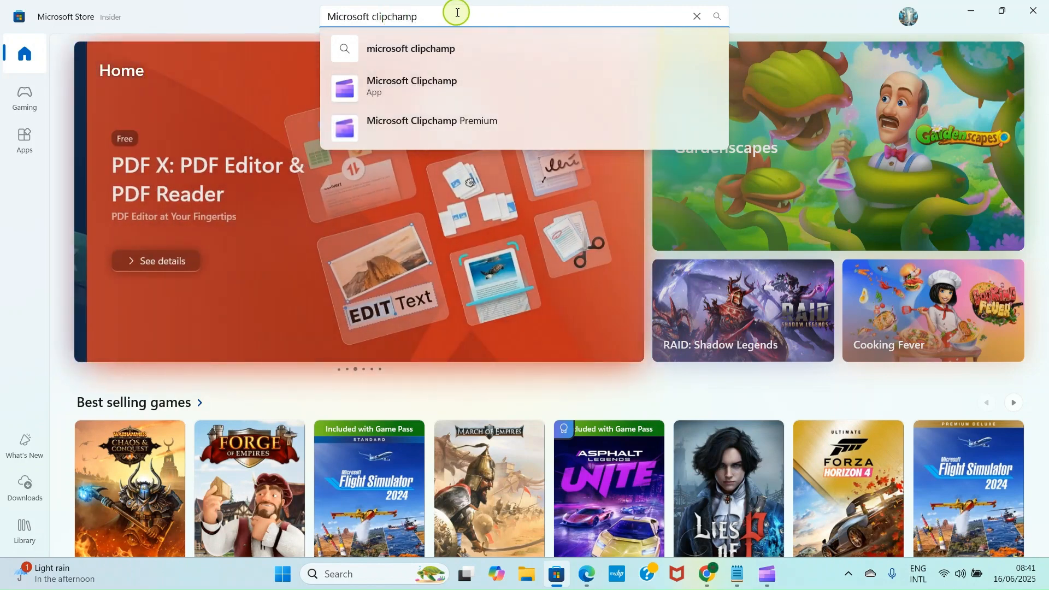
key(Return)
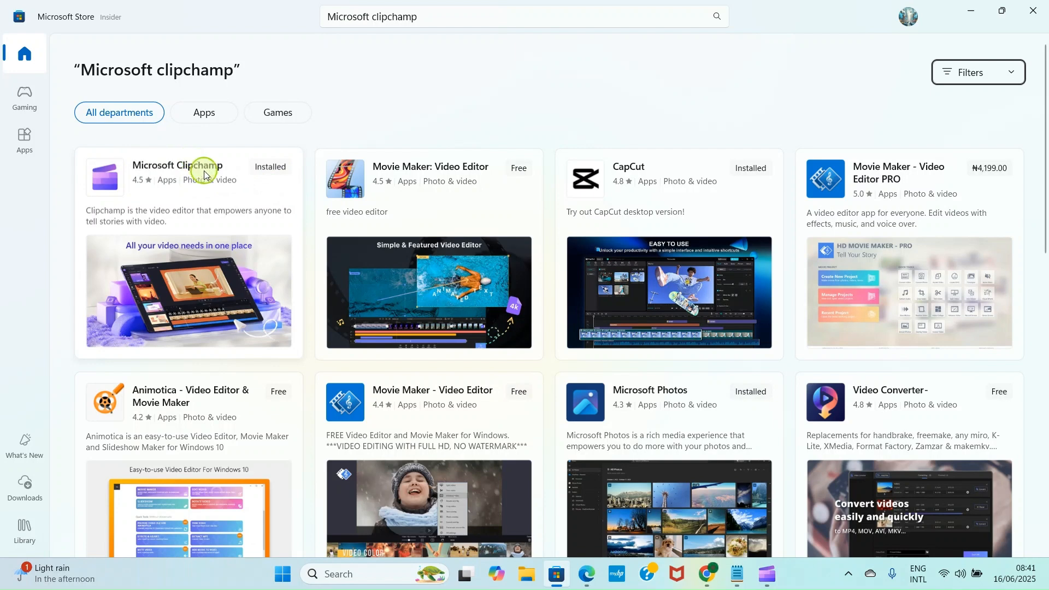
click(211, 186)
mouse_move(209, 184)
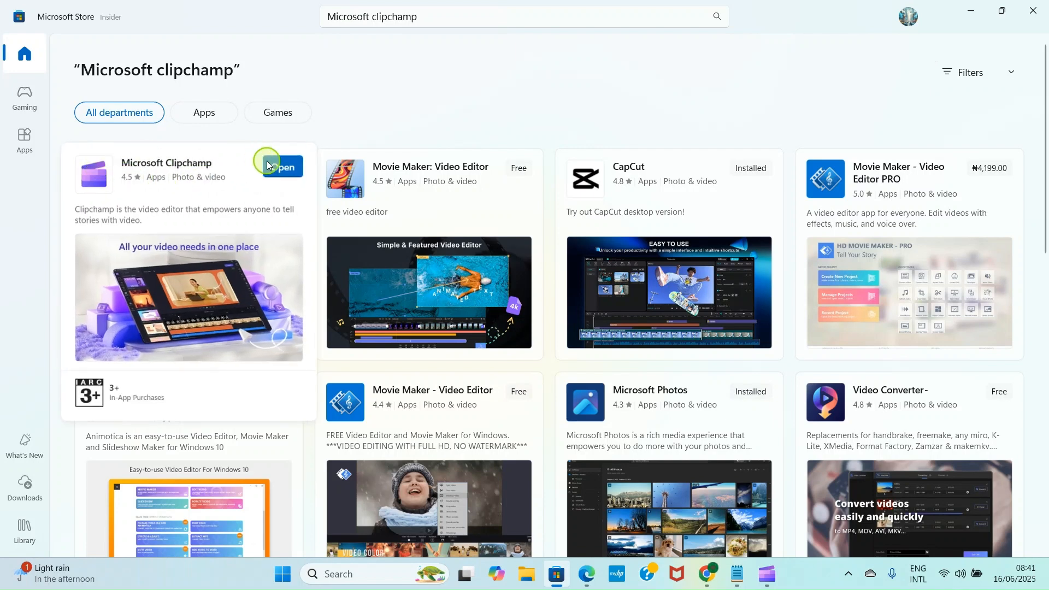
click(284, 168)
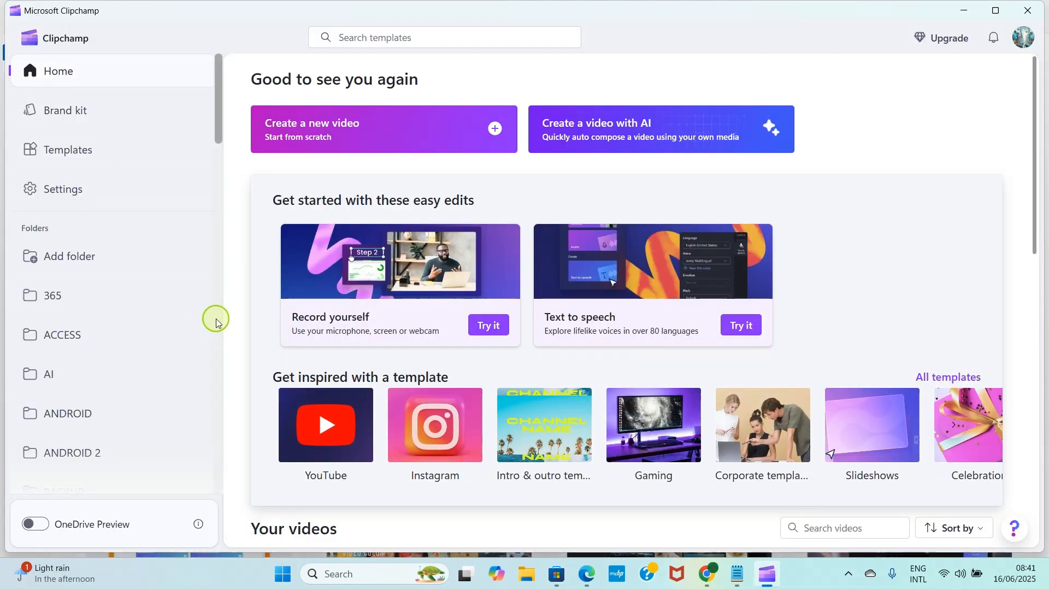
Create a new video from scratch and rename the project T TO S.
scroll(112, 210, down, 3)
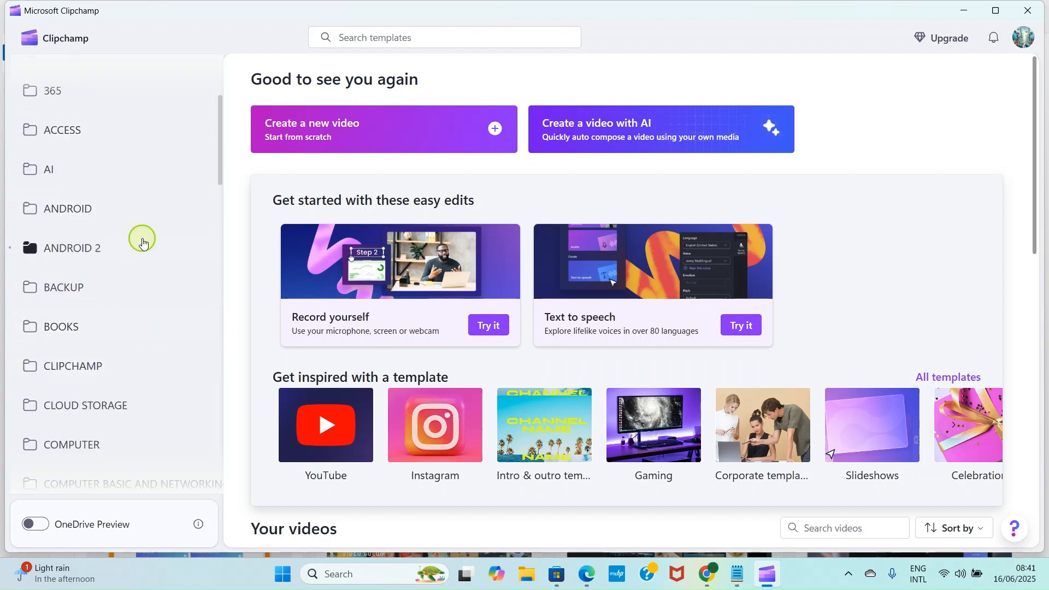
scroll(175, 218, up, 5)
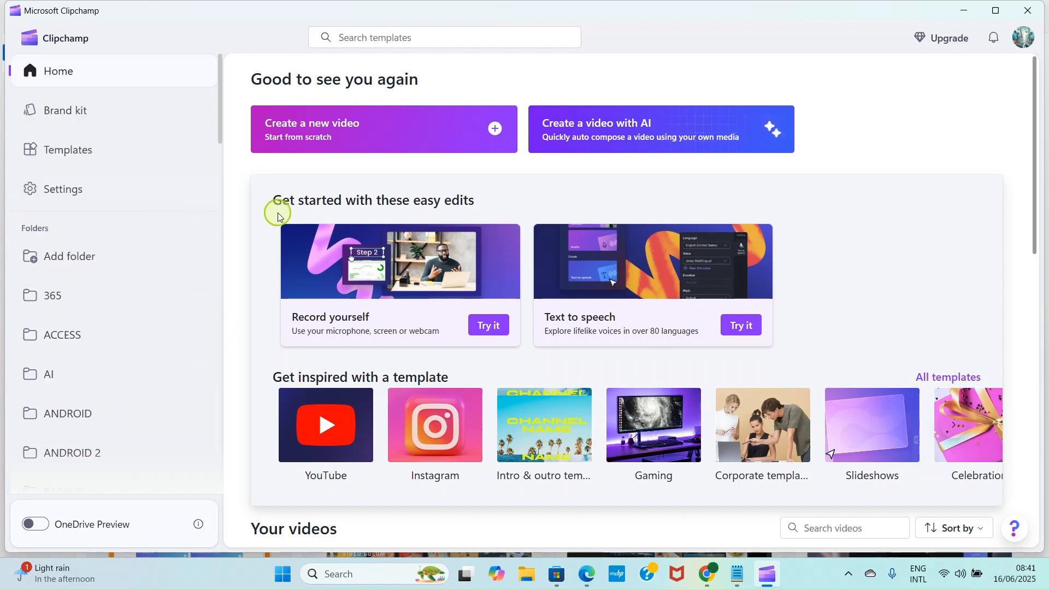
click(337, 130)
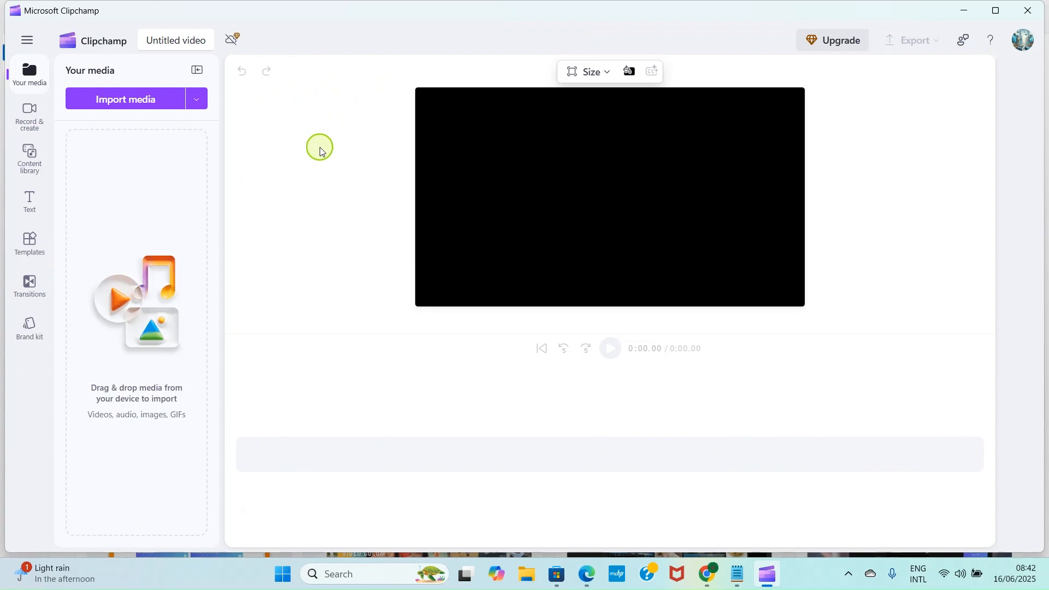
click(158, 41)
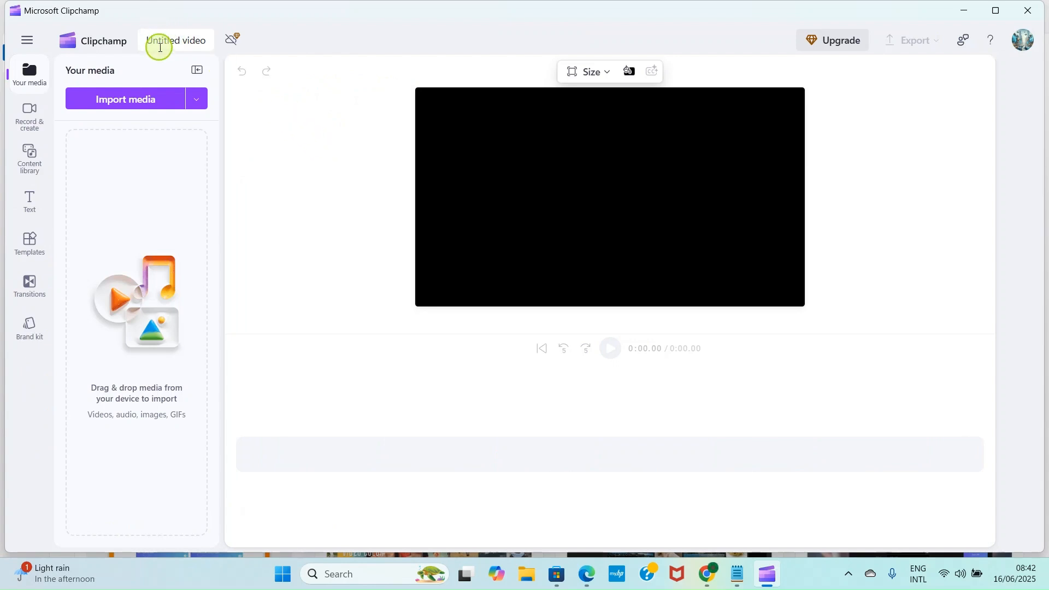
key(BackSpace)
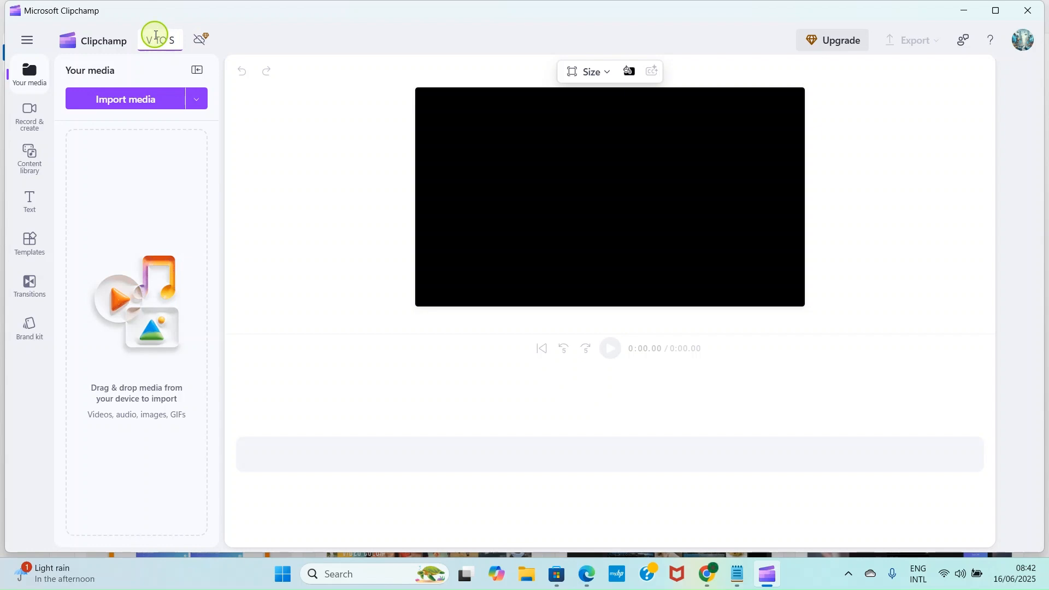
key(BackSpace)
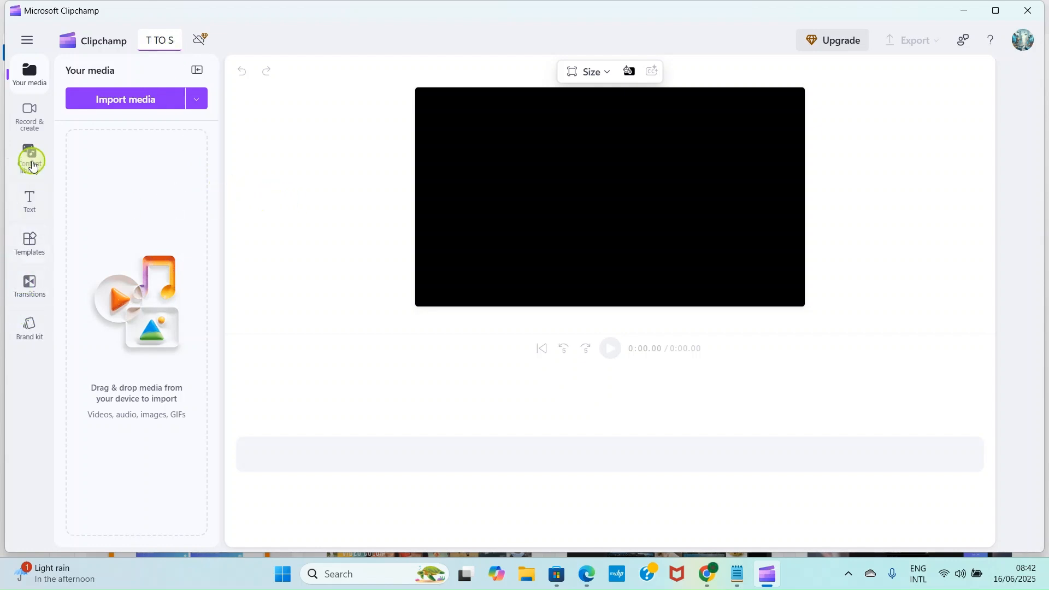
Add a text-to-speech clip to the project and look through its available languages.
click(31, 117)
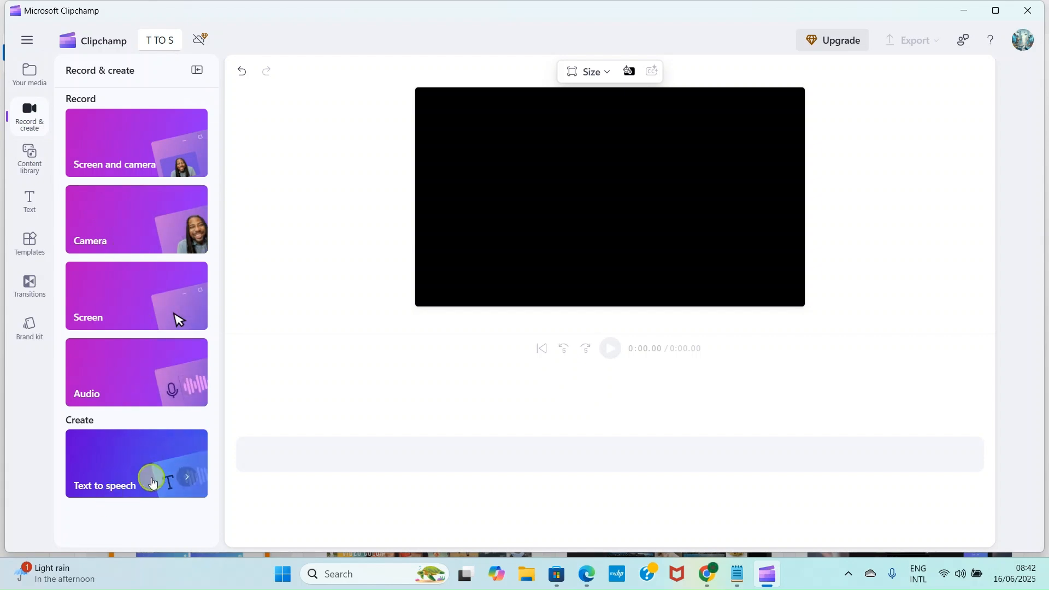
click(122, 469)
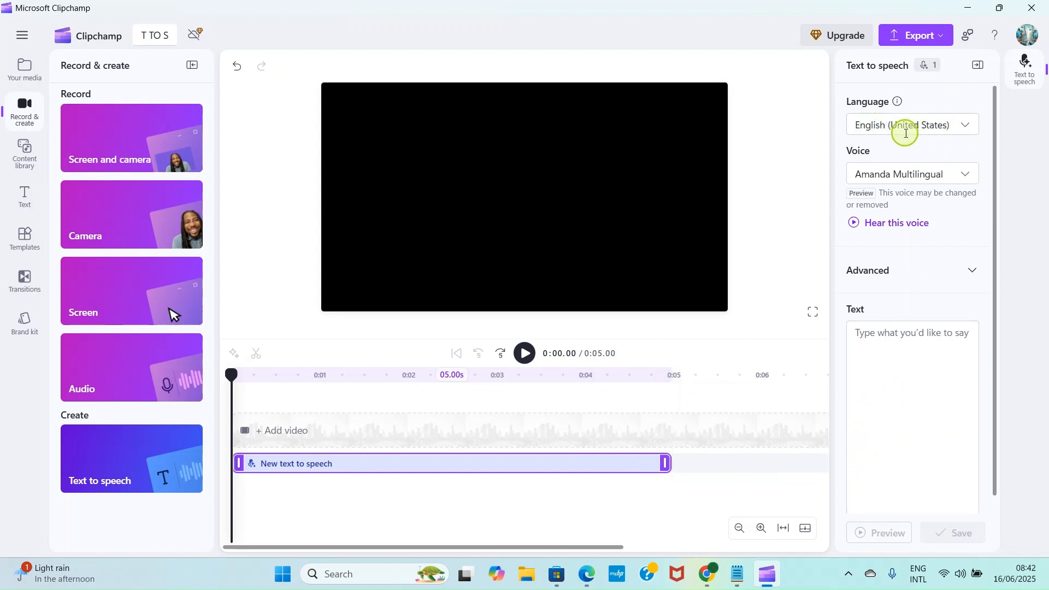
click(970, 131)
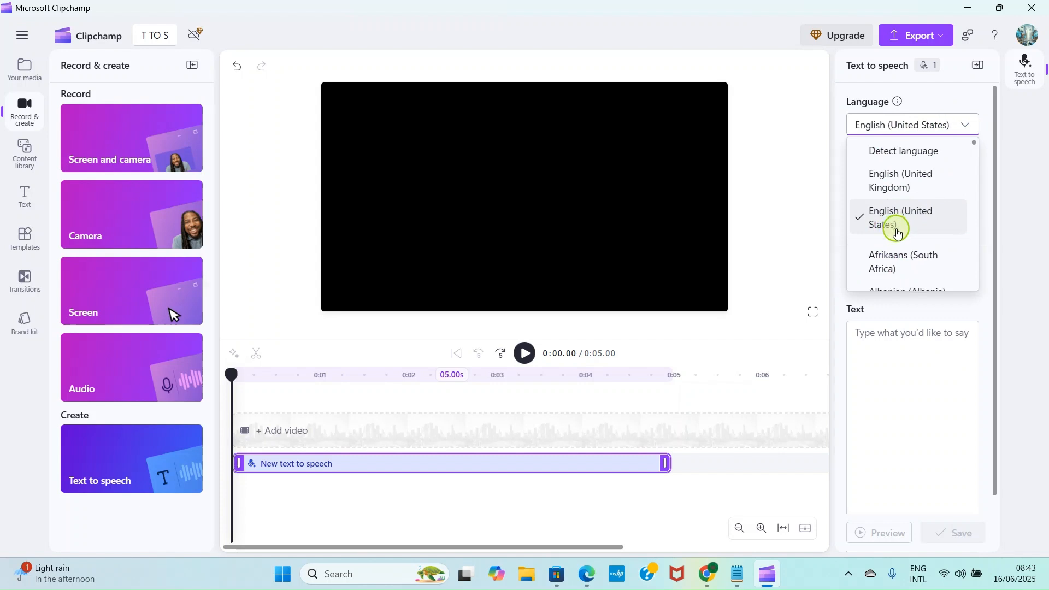
scroll(897, 233, down, 1)
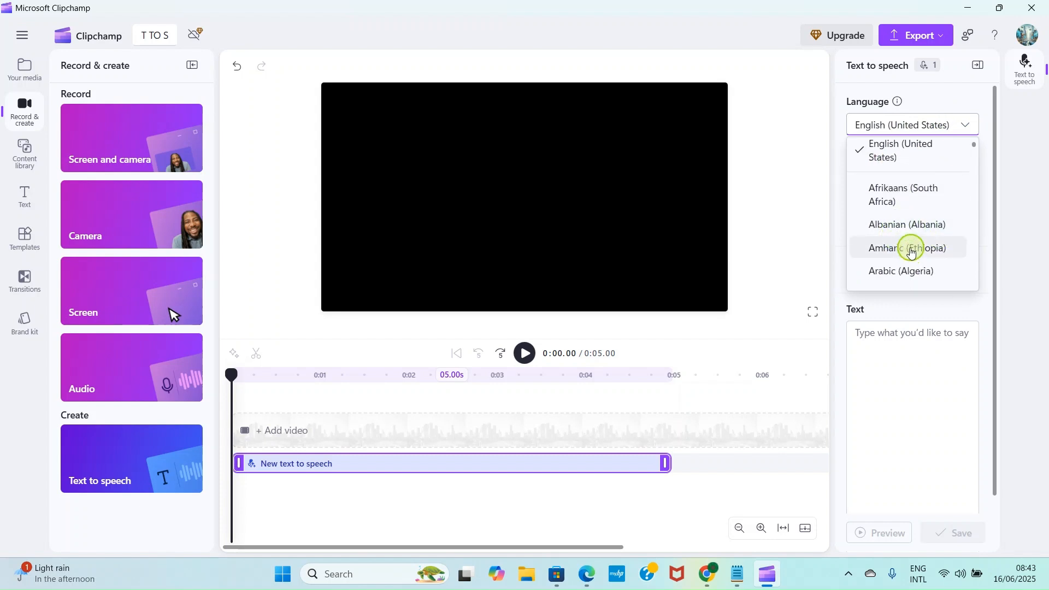
scroll(904, 246, down, 2)
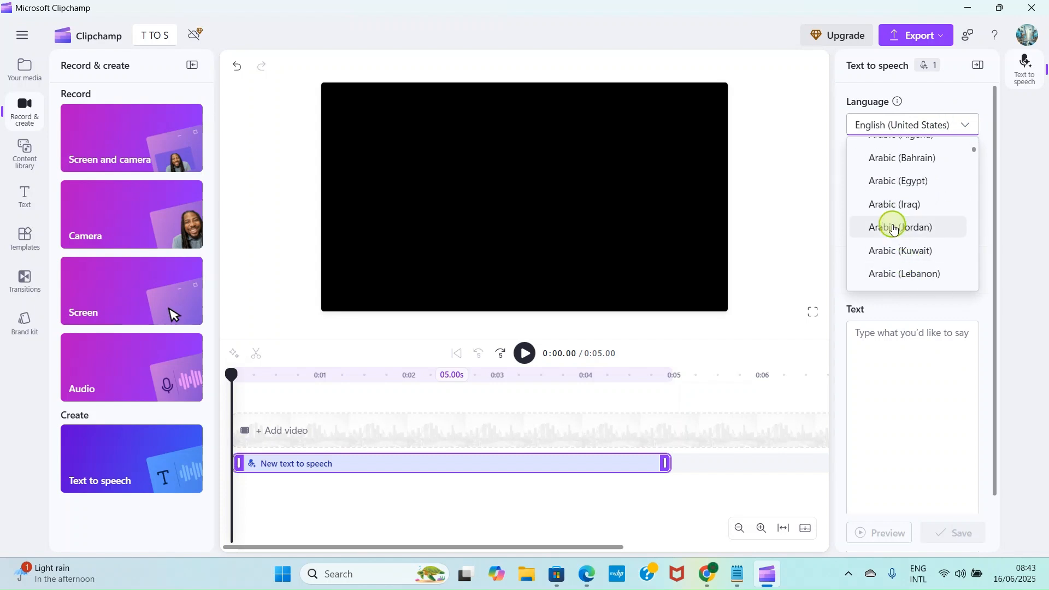
scroll(896, 235, down, 4)
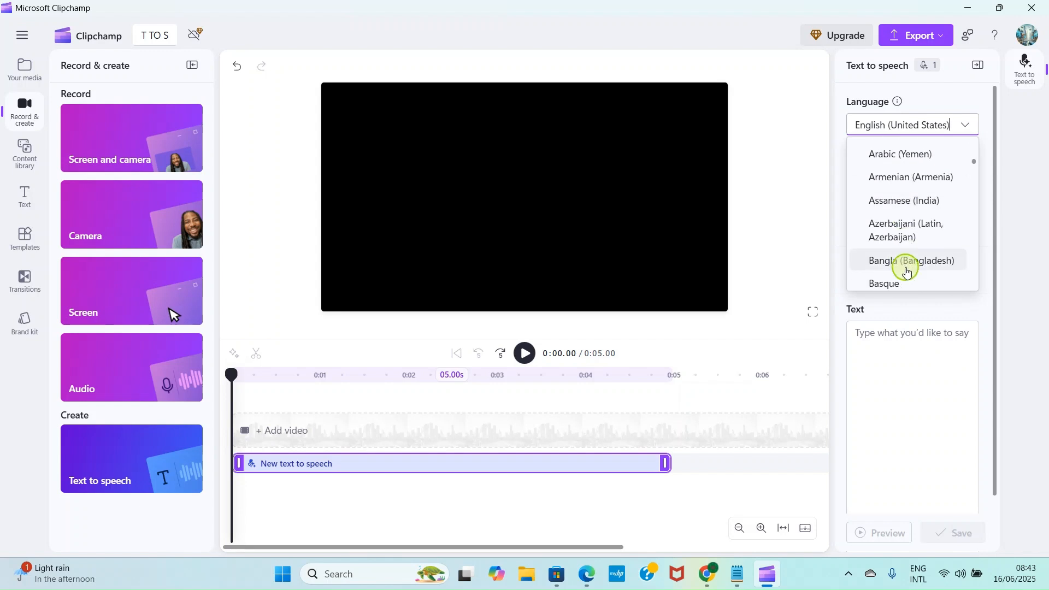
scroll(907, 267, down, 3)
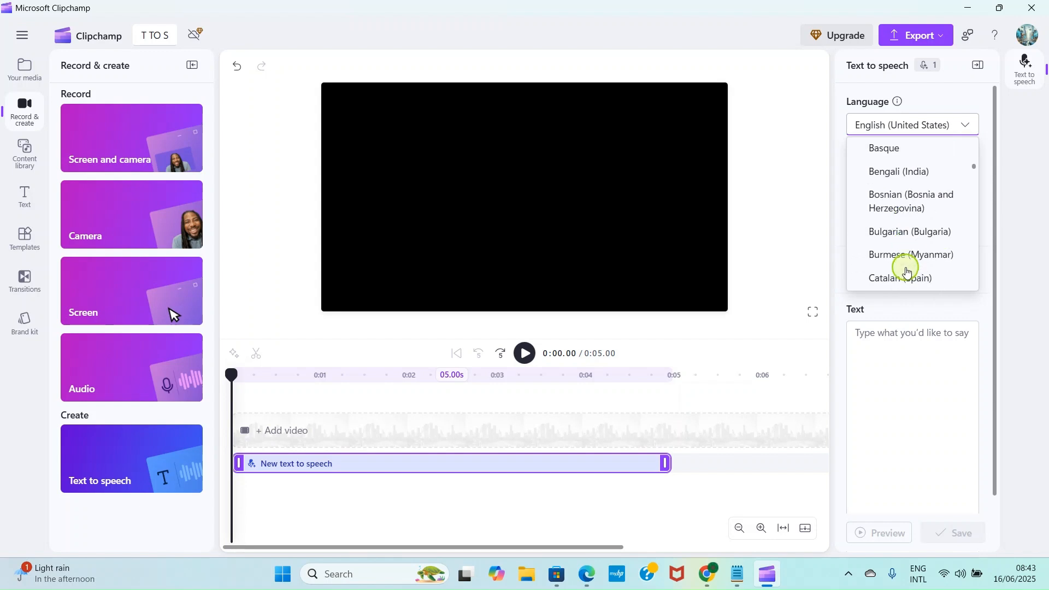
click(966, 130)
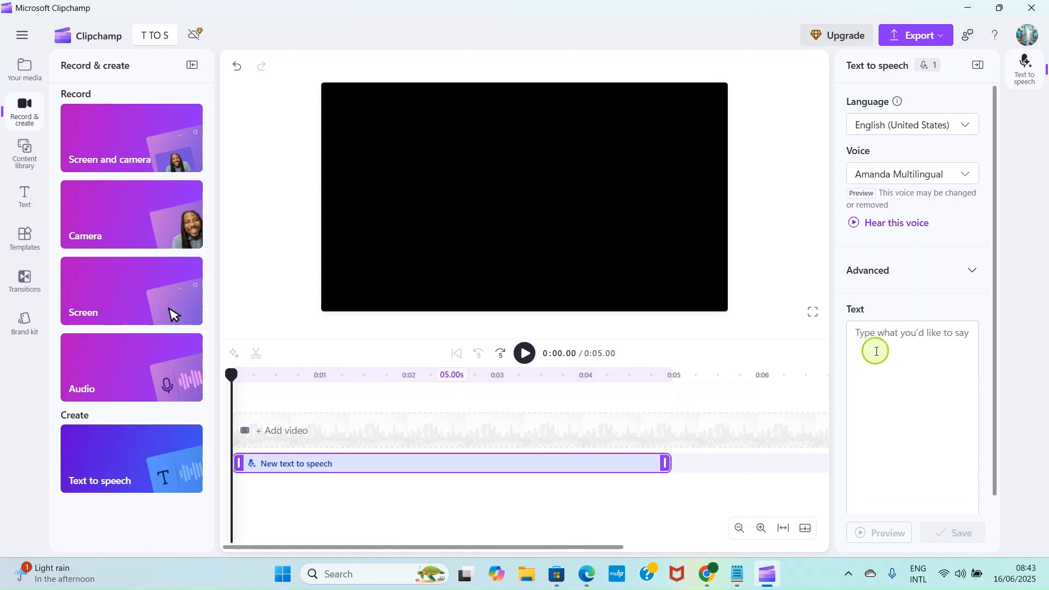
Copy the paragraph beginning "The Best Book on how the internet works" from Notepad into Clipchamp's speech text and preview the narration.
click(737, 573)
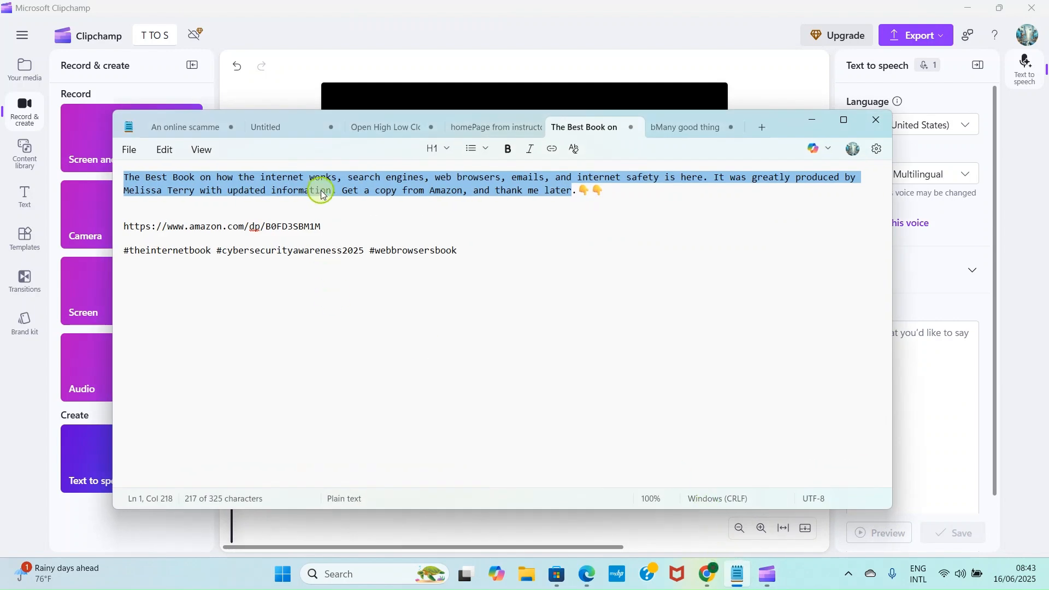
click(815, 121)
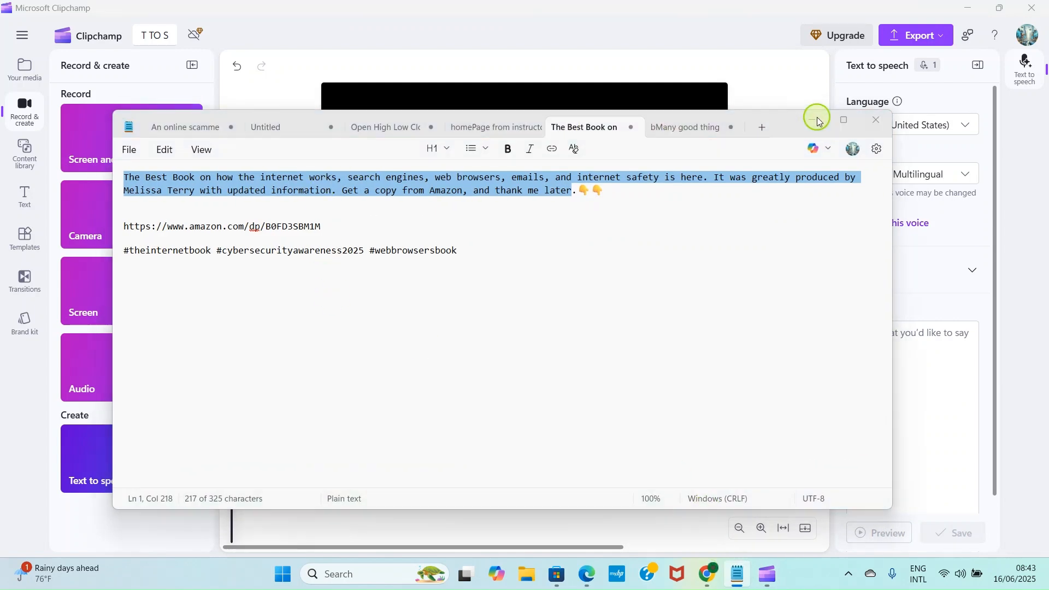
click(873, 338)
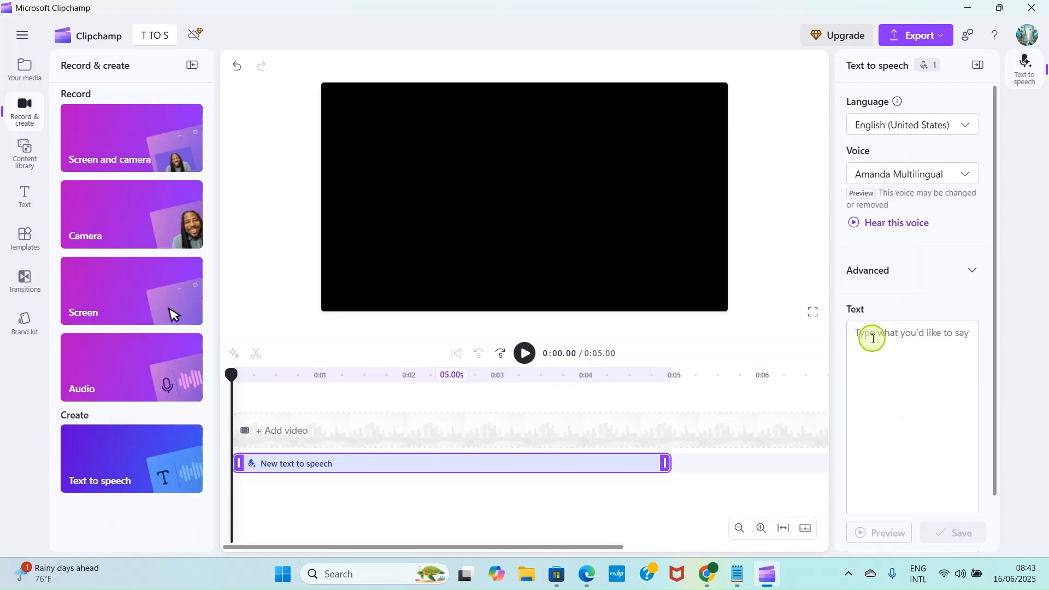
text(The Best Book on how the internet works, search engines, web browsers, emails, and internet safety is here. It was greatly produced by Melissa Terry with updated information. Get a copy from Amazon, and thank me later)
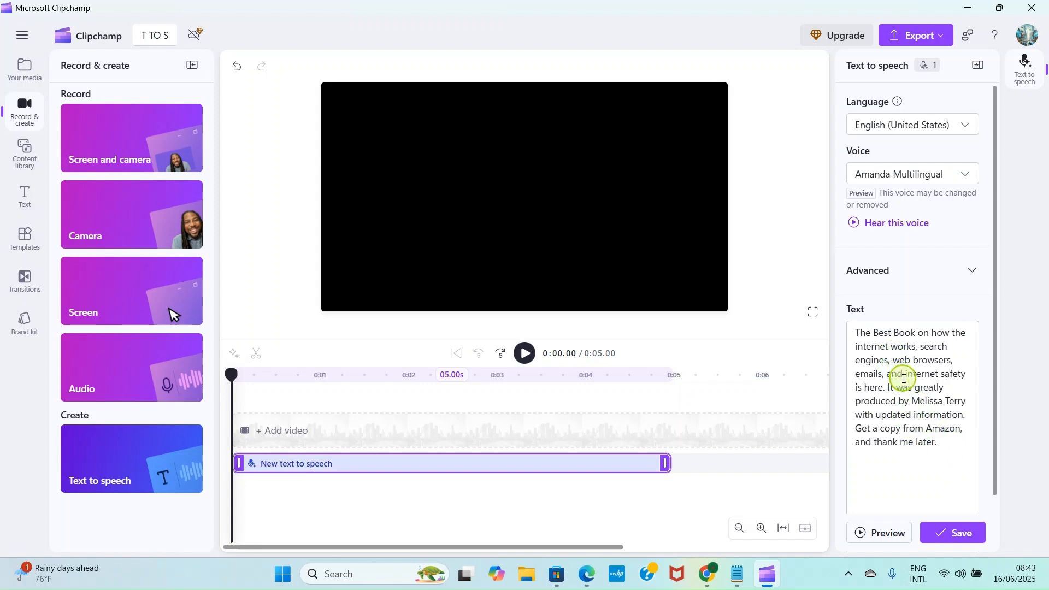
click(859, 538)
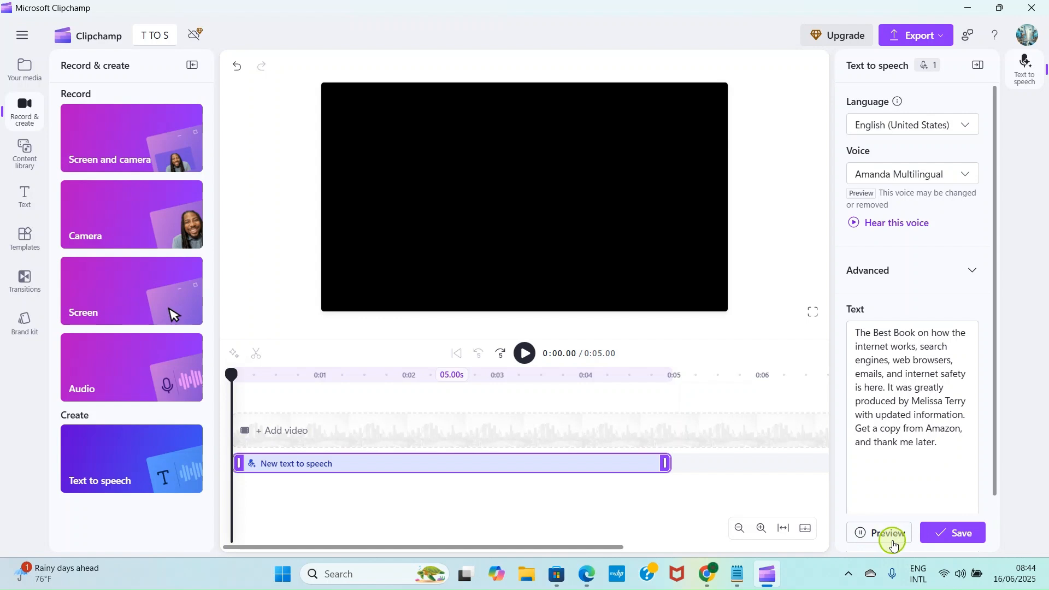
click(862, 535)
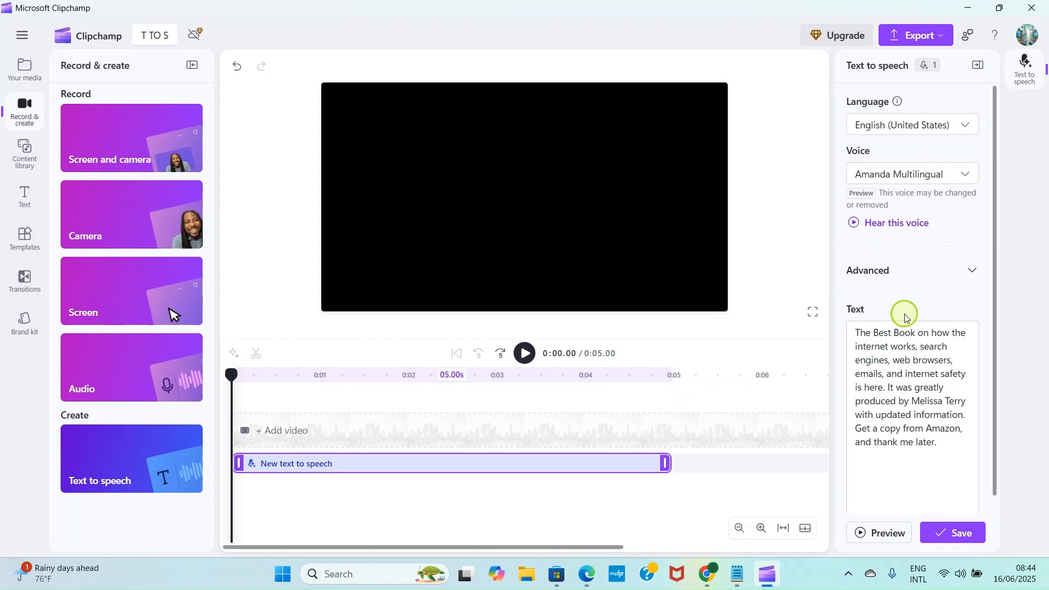
Set the narration voice to Adam Multilingual, then preview the speech after viewing its advanced pitch and pace options.
click(966, 175)
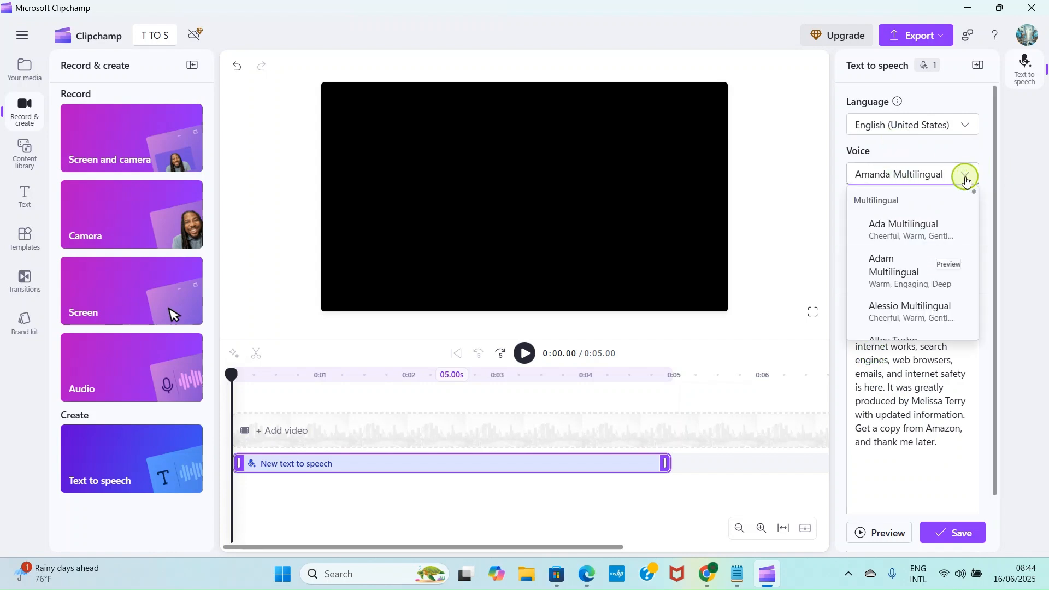
click(916, 265)
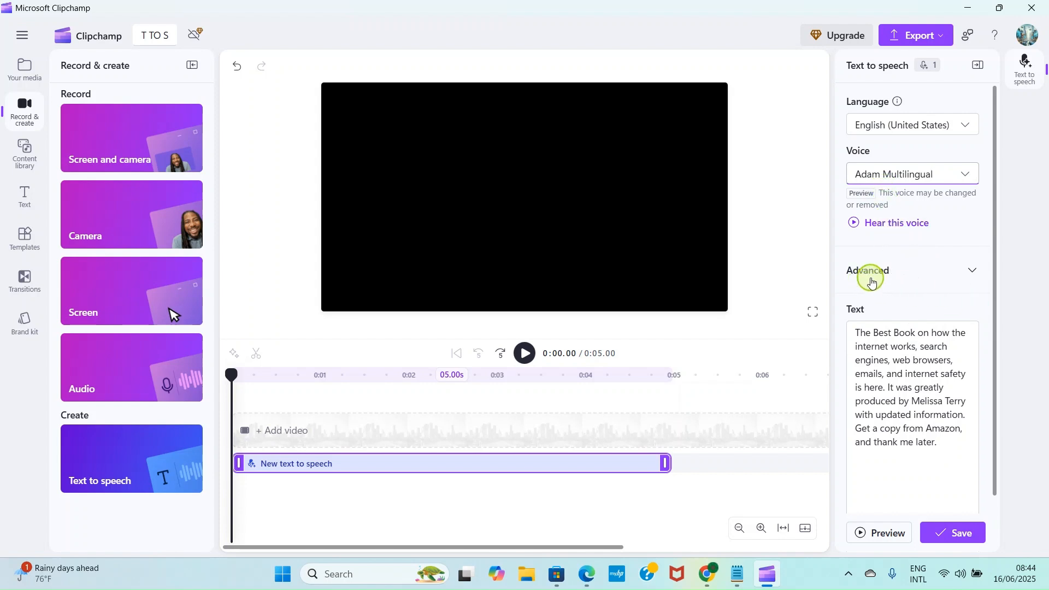
click(981, 277)
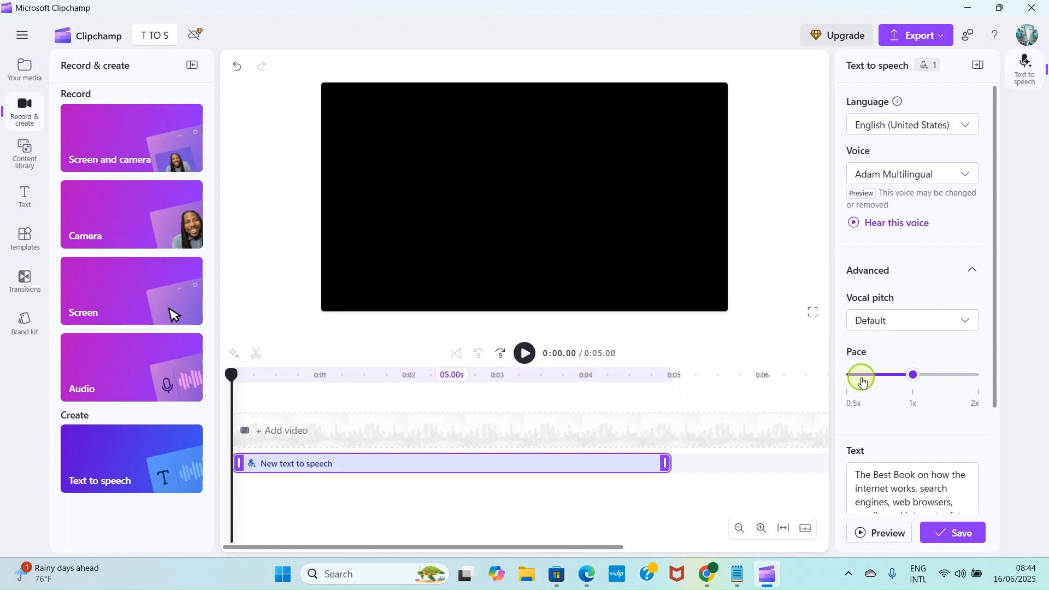
scroll(922, 396, down, 1)
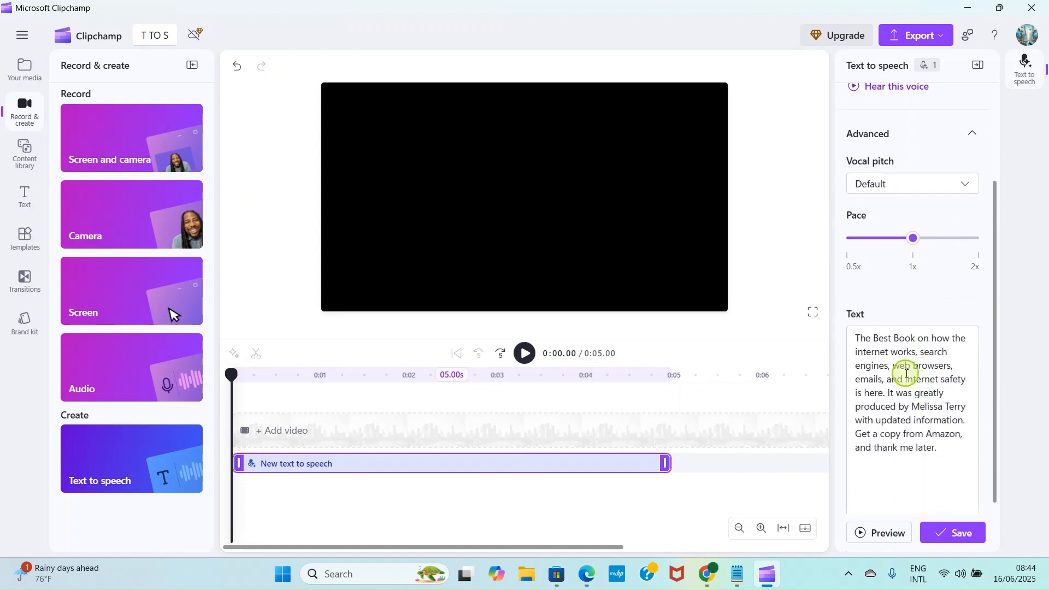
click(858, 536)
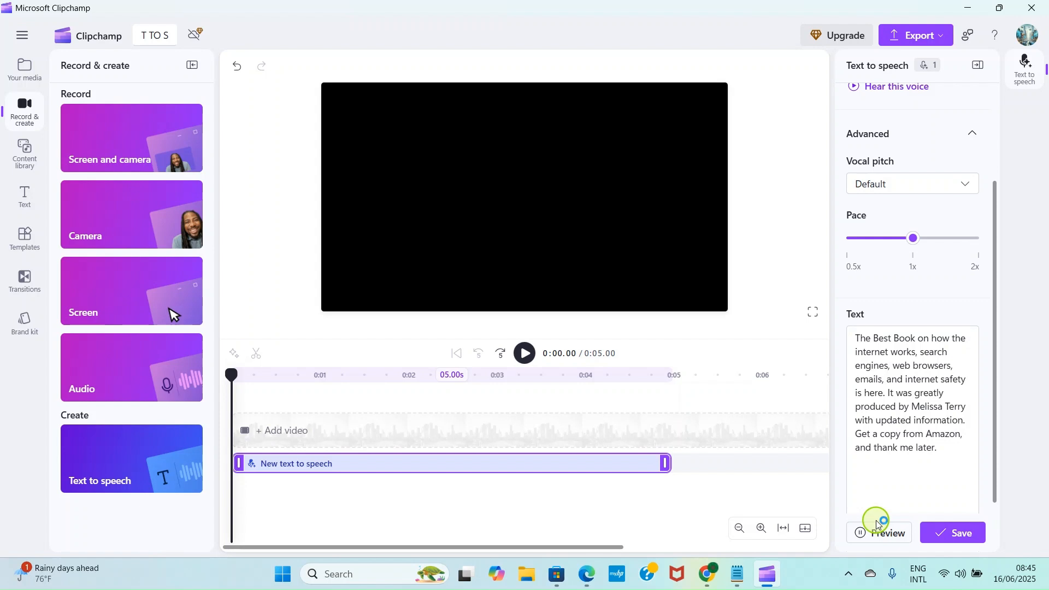
click(861, 533)
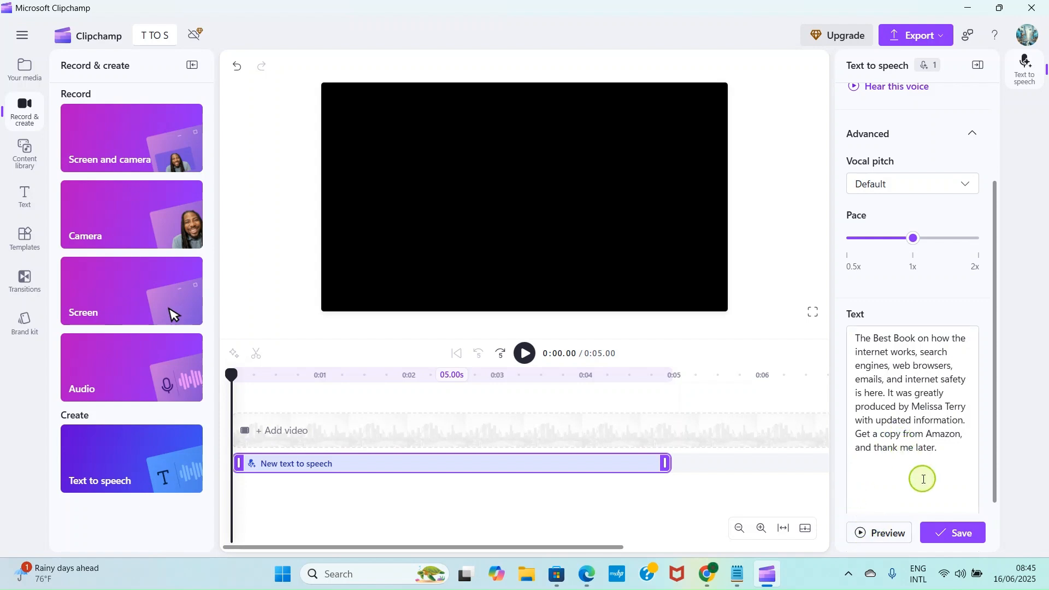
Collapse the advanced voice options and save the text-to-speech narration to the timeline.
scroll(904, 396, up, 3)
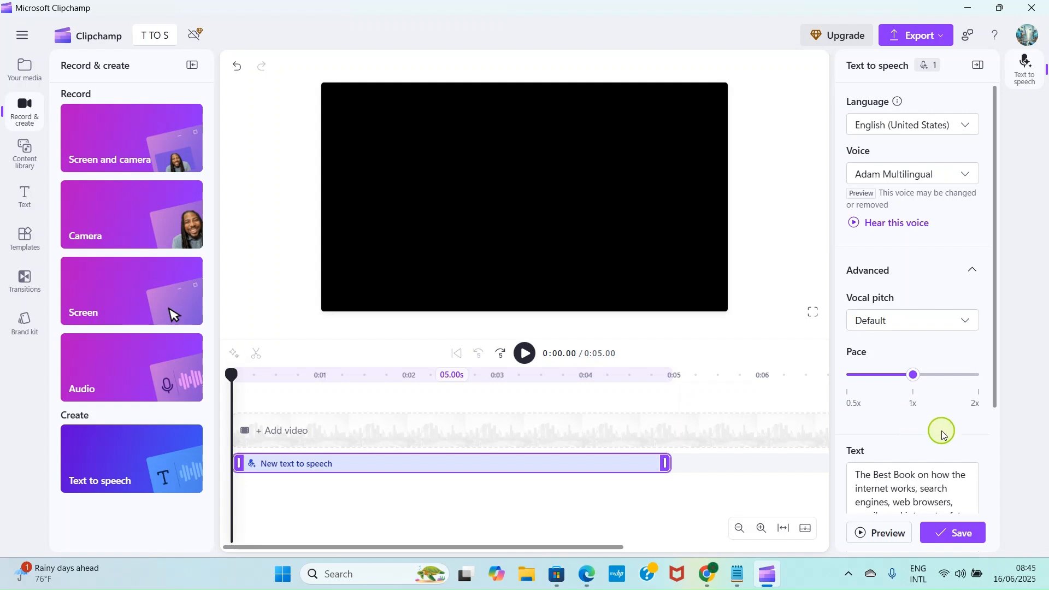
click(973, 274)
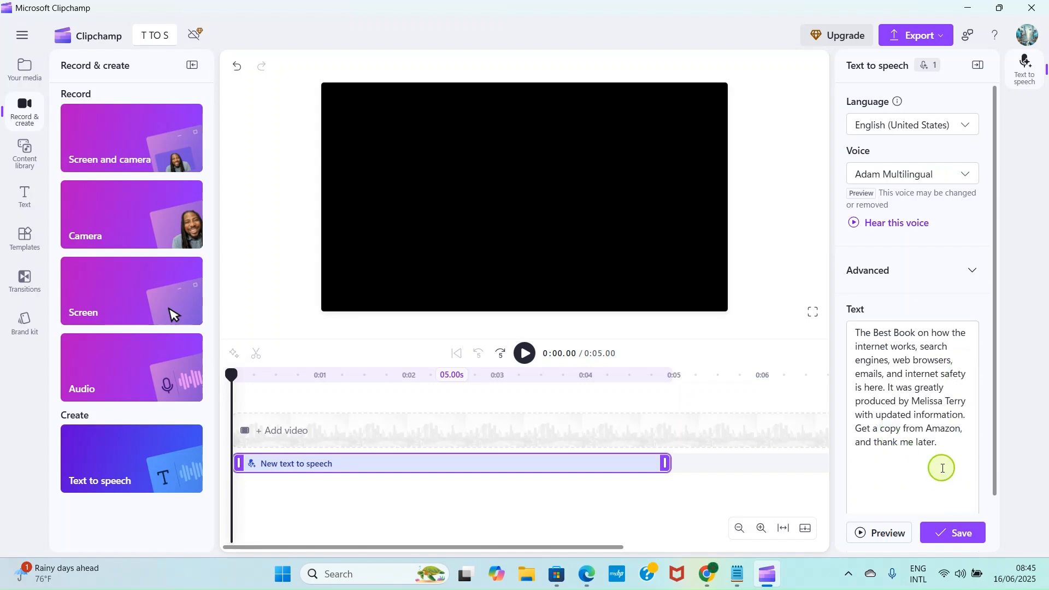
click(955, 532)
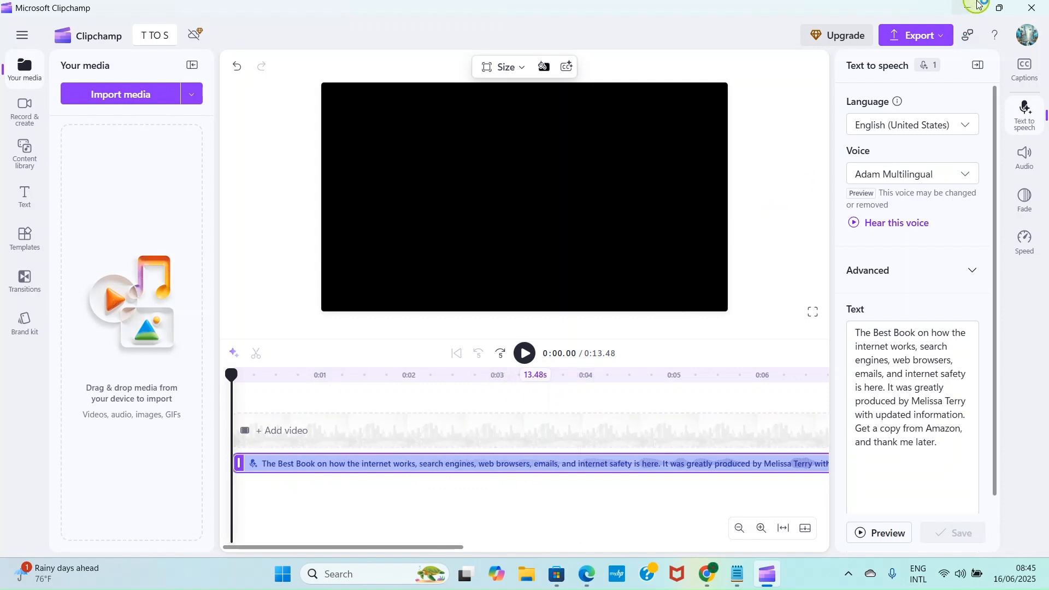
Export the project at 1080p, then play the exported T TO S file from the Downloads folder in File Explorer.
click(927, 35)
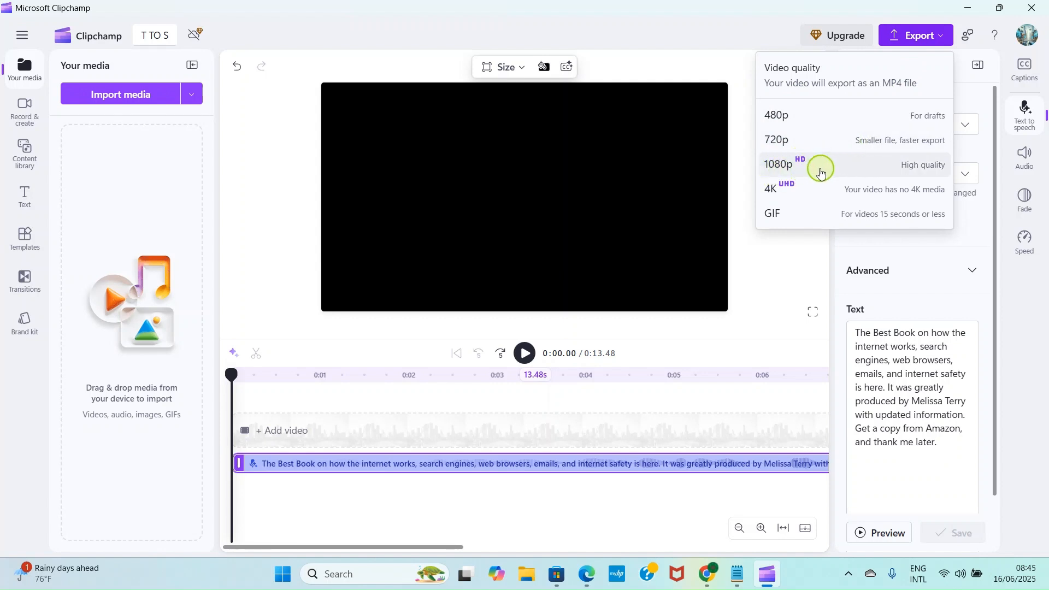
click(846, 166)
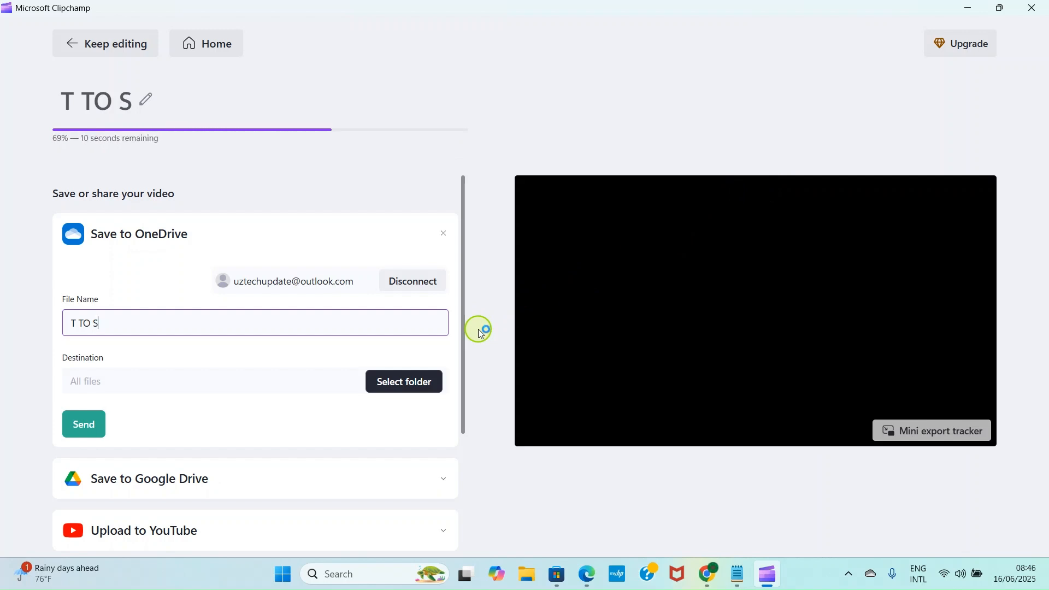
click(525, 580)
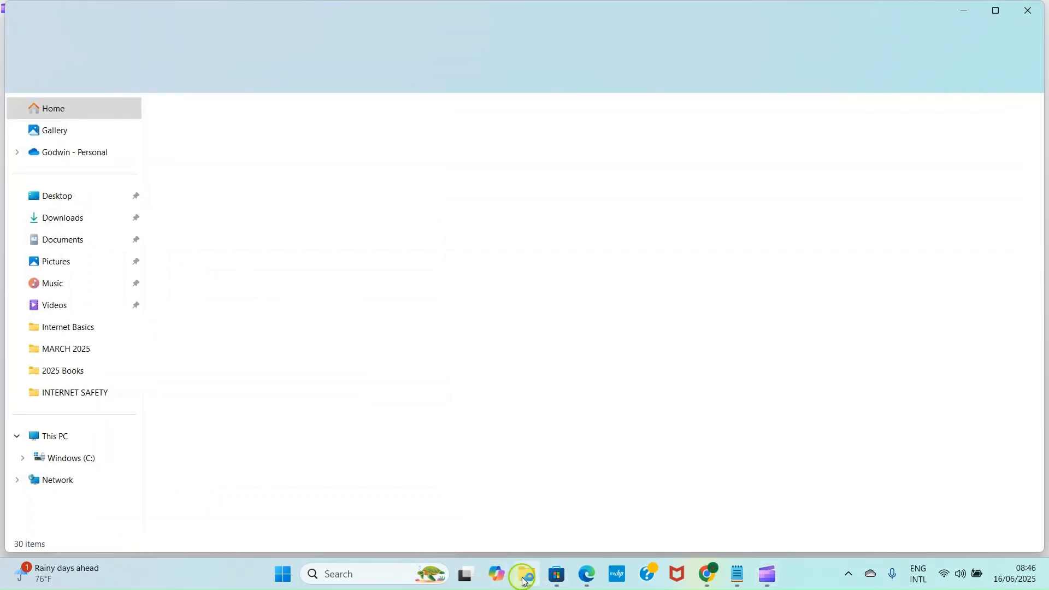
click(70, 228)
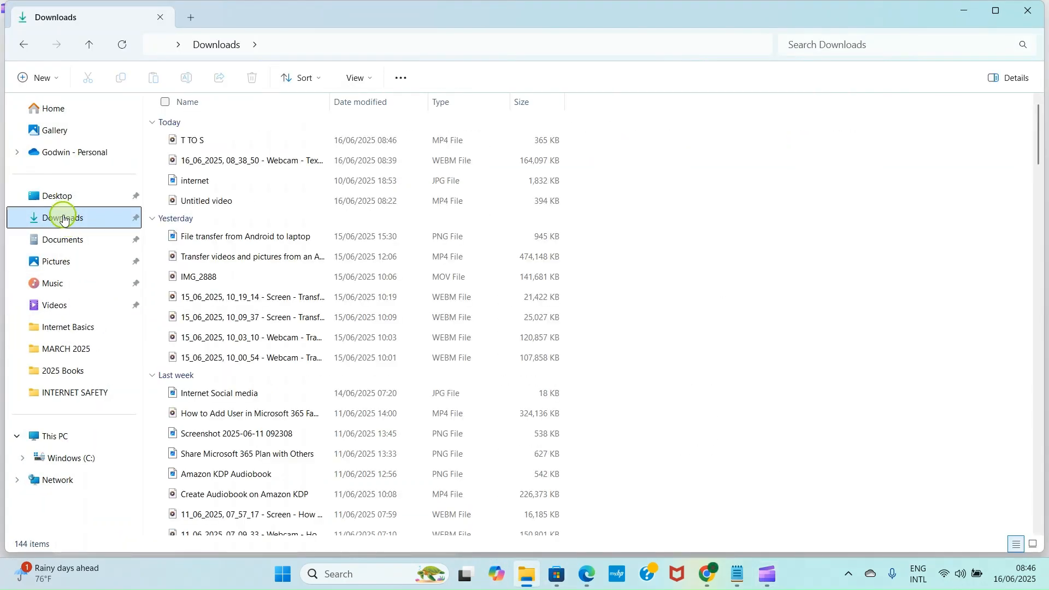
double_click(222, 140)
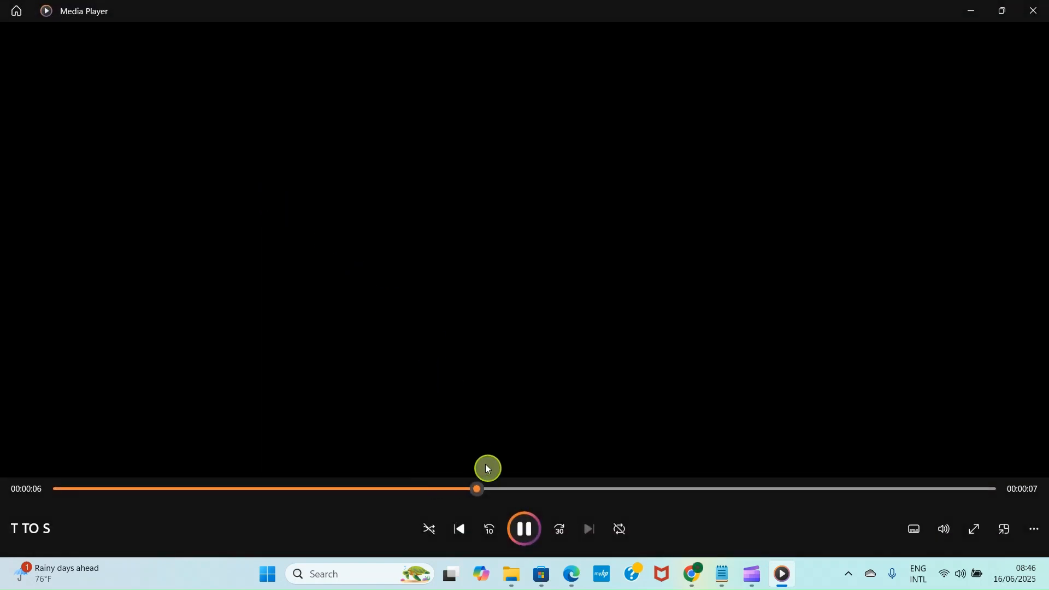
click(524, 533)
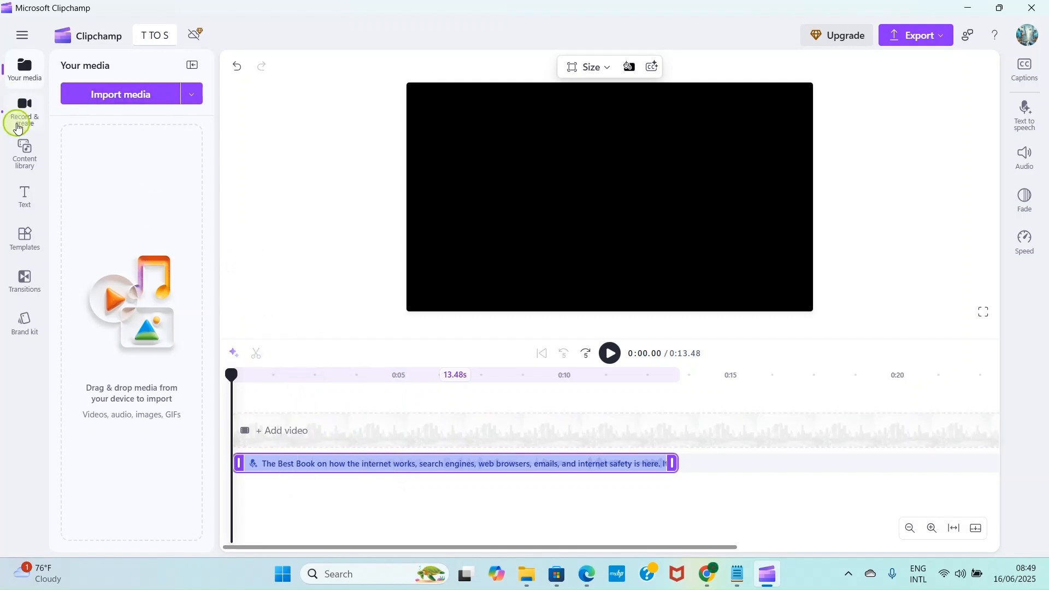
Import internet.jpg from the Downloads folder and place it at the start of the video track above the narration.
click(23, 71)
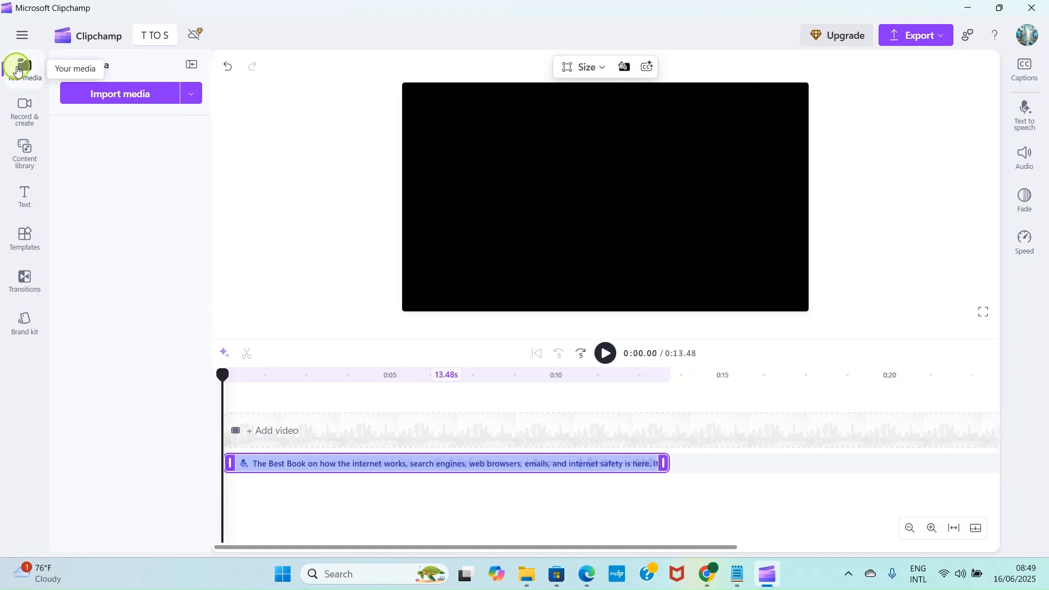
click(23, 71)
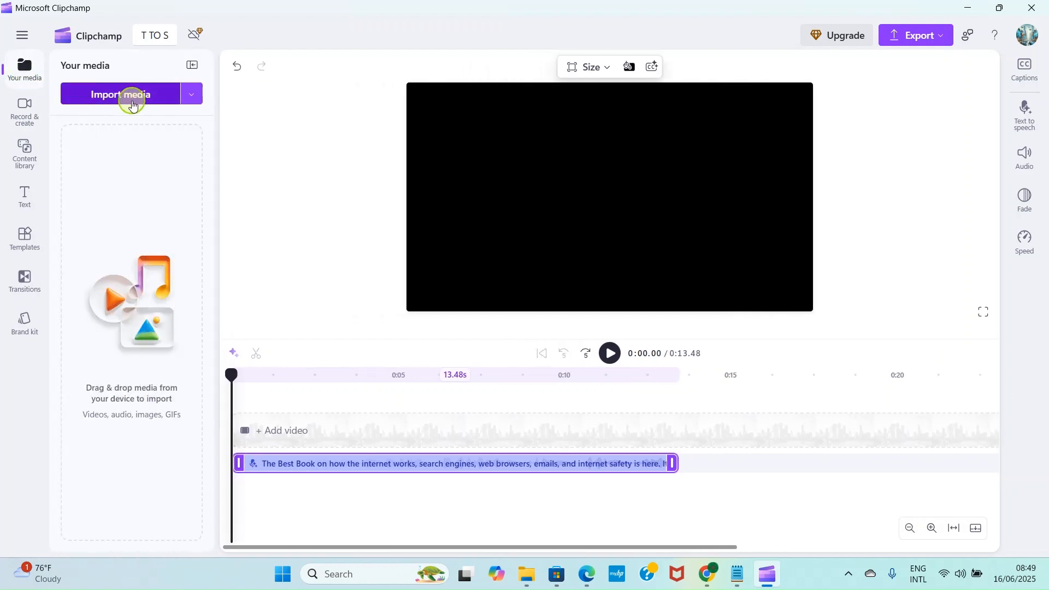
click(119, 101)
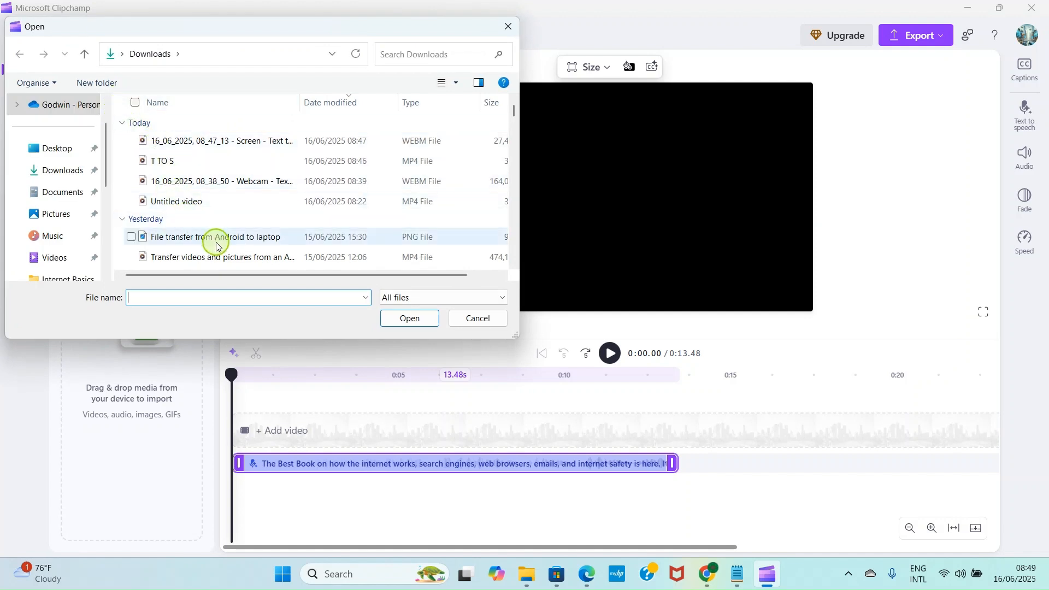
scroll(213, 237, down, 1)
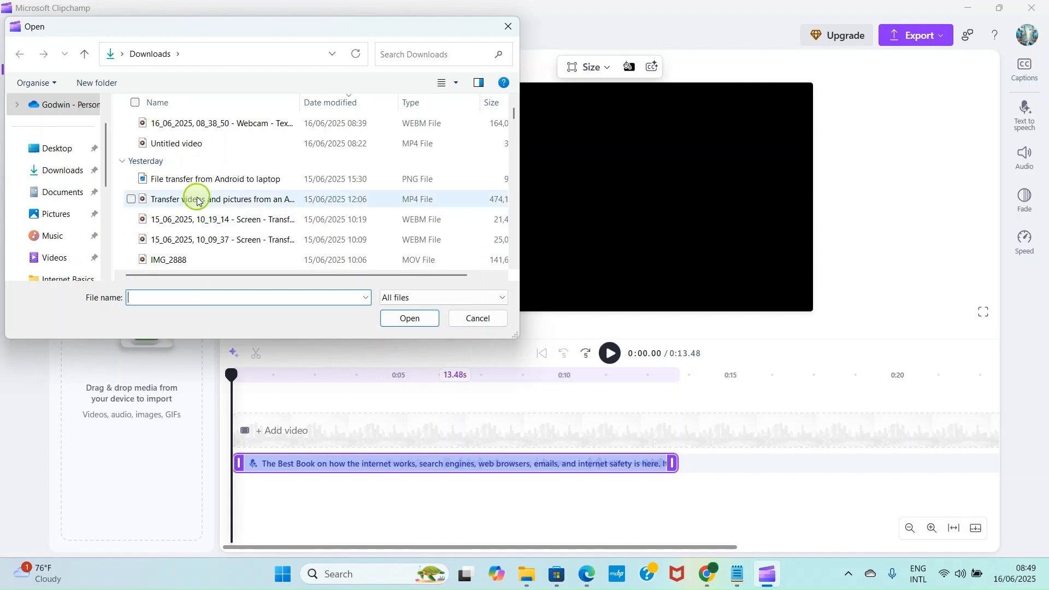
scroll(197, 198, down, 3)
scroll(207, 202, up, 1)
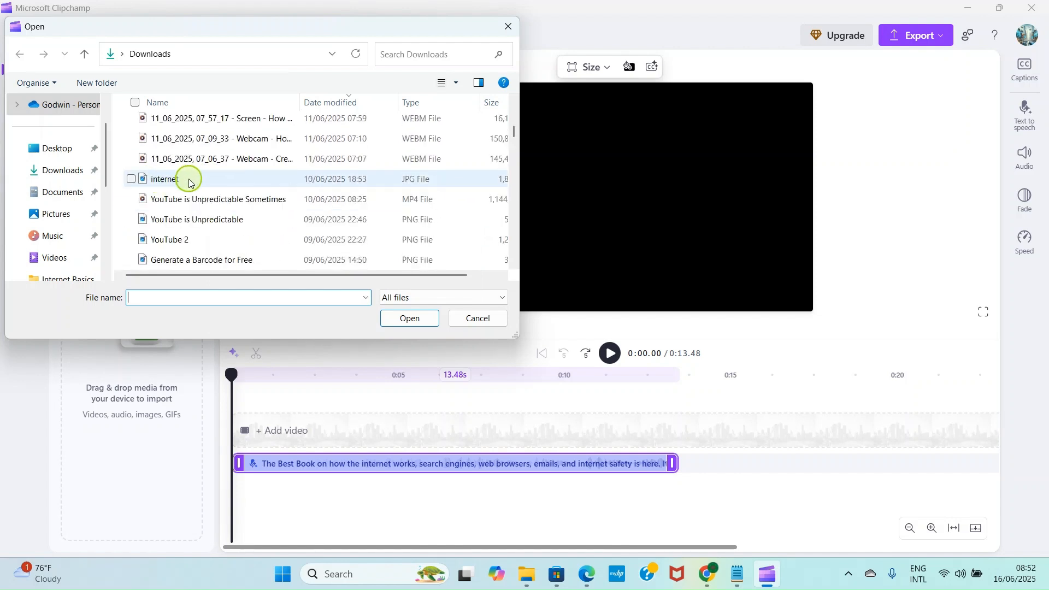
click(190, 180)
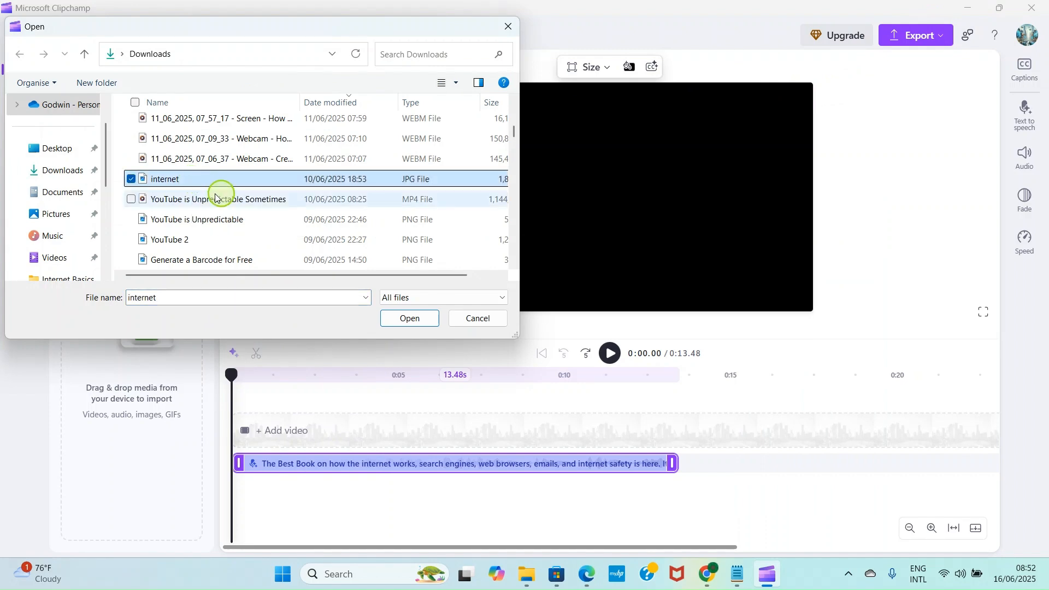
click(407, 321)
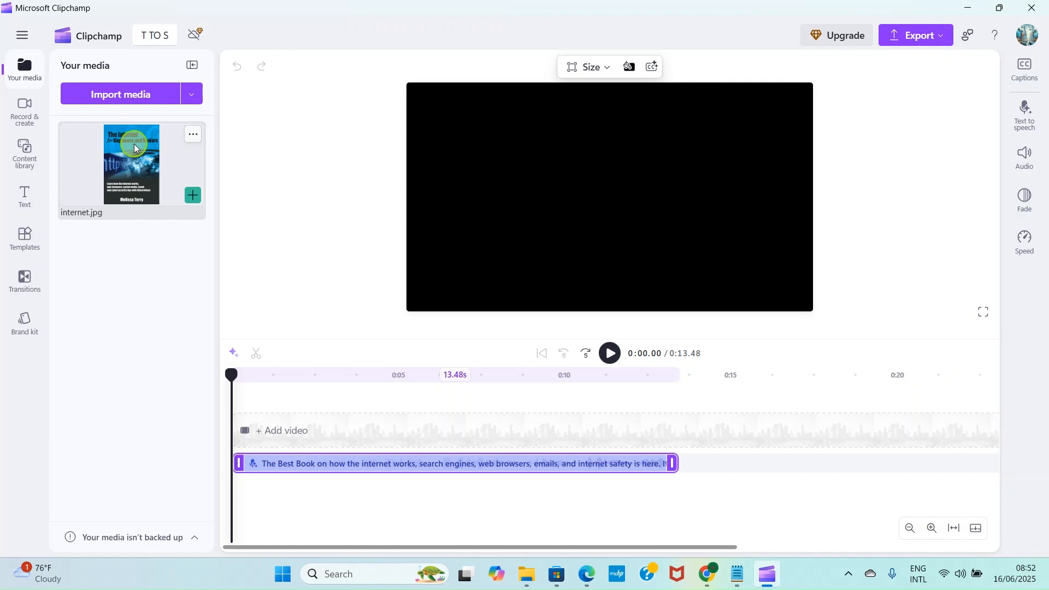
drag(132, 152, 292, 431)
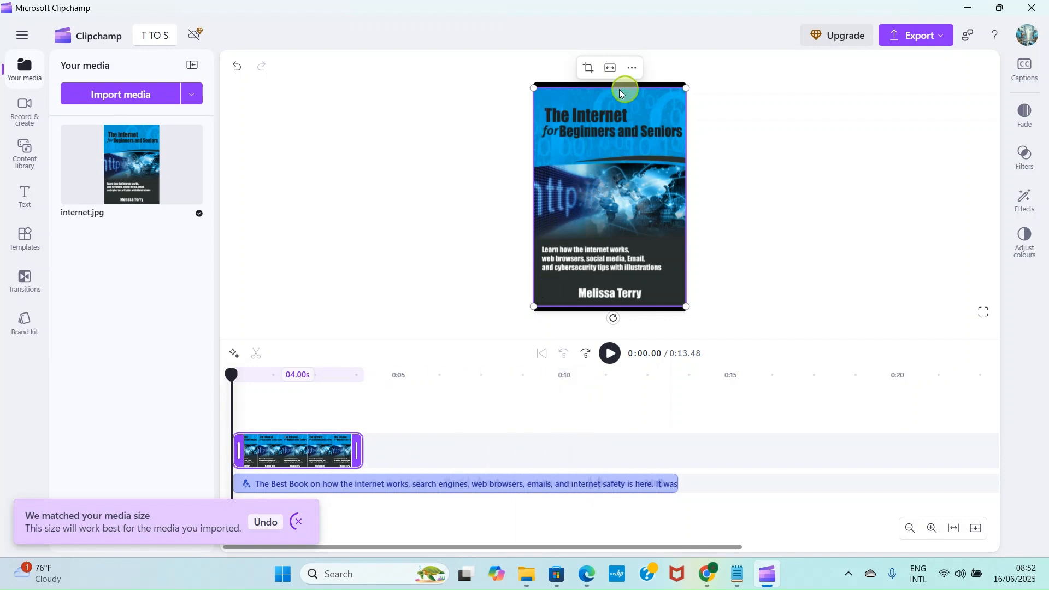
Enlarge the book cover image so it covers the black strips above and below it in the frame.
drag(686, 89, 689, 80)
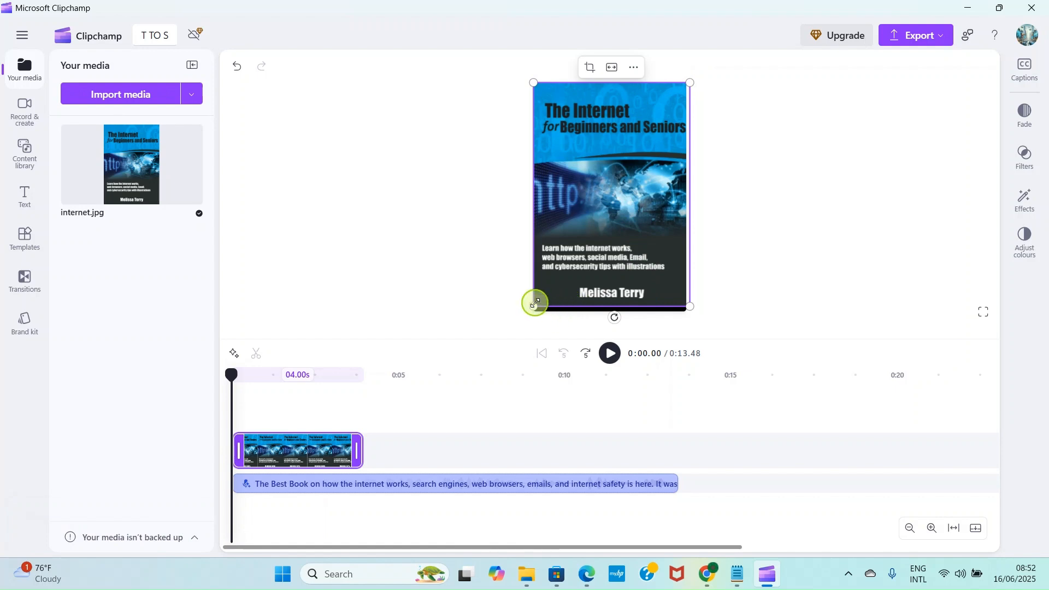
mouse_move(535, 303)
mouse_down()
mouse_move(522, 311)
mouse_move(538, 305)
mouse_up()
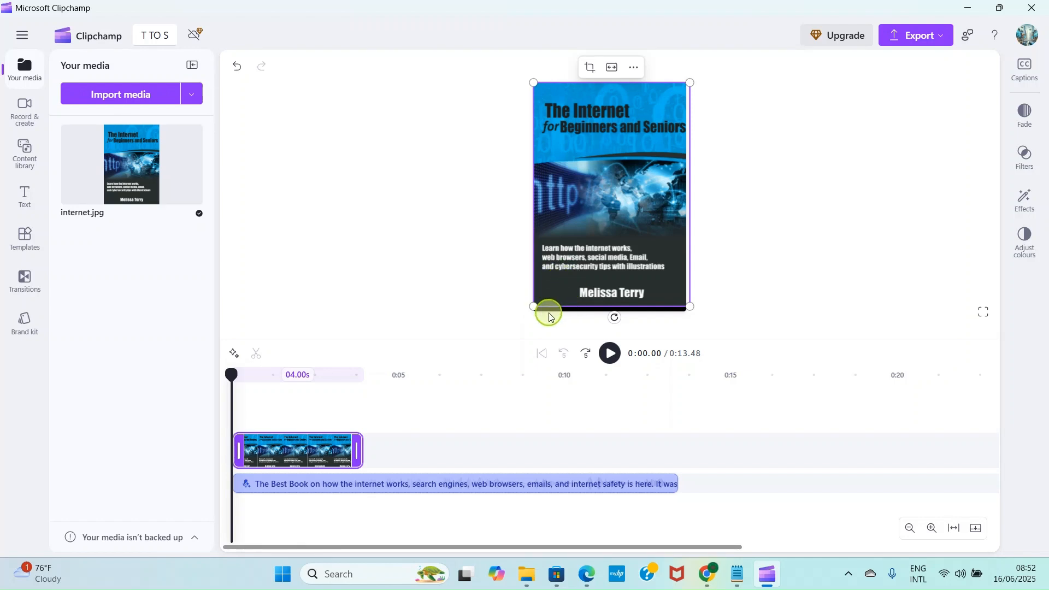
drag(537, 308, 533, 306)
click(816, 231)
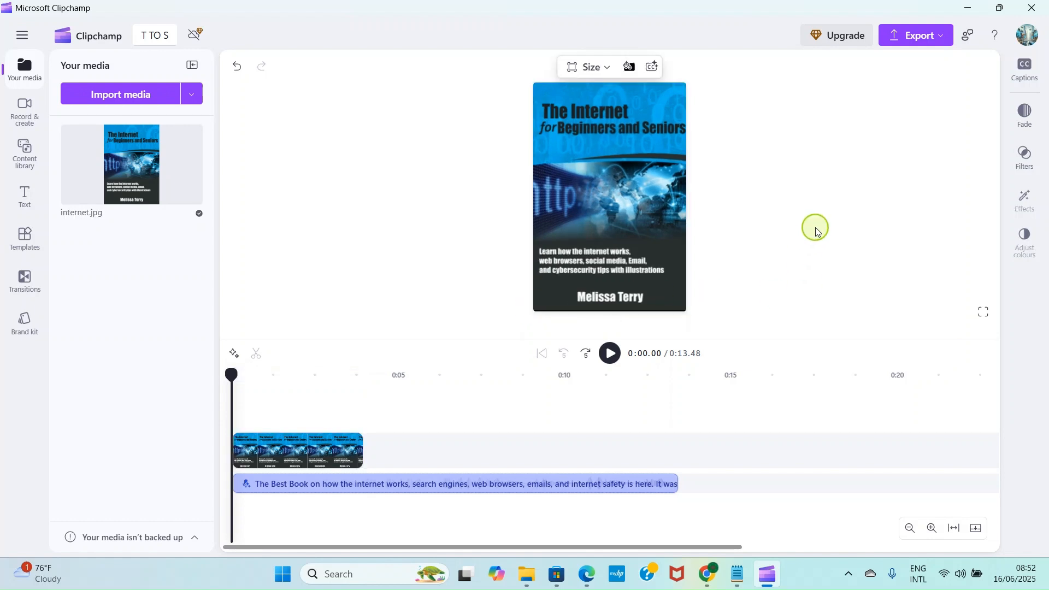
click(746, 127)
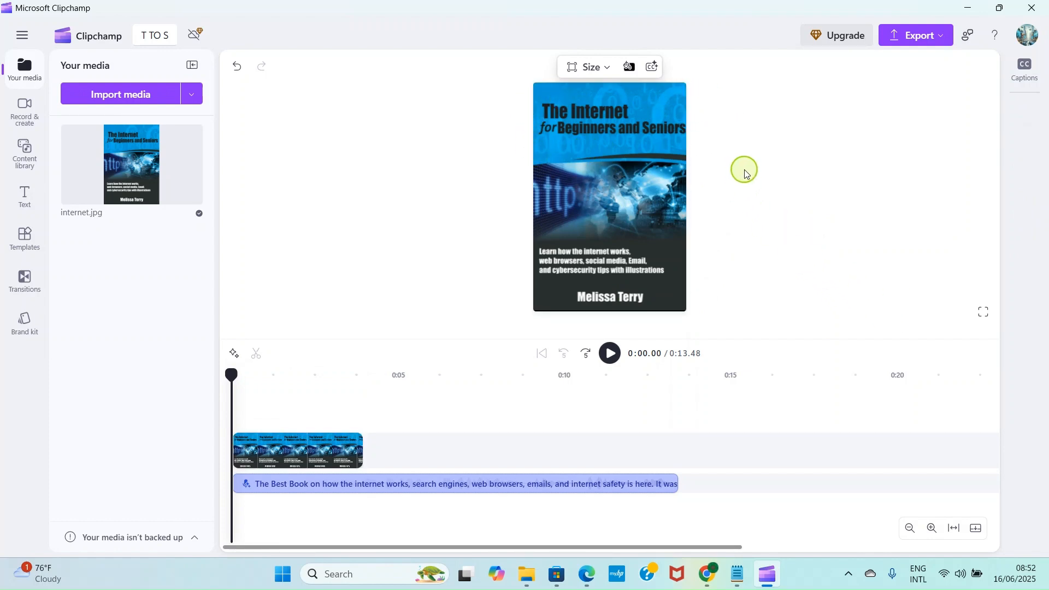
Preview the cover image together with the narration for about two seconds and pause playback.
click(608, 355)
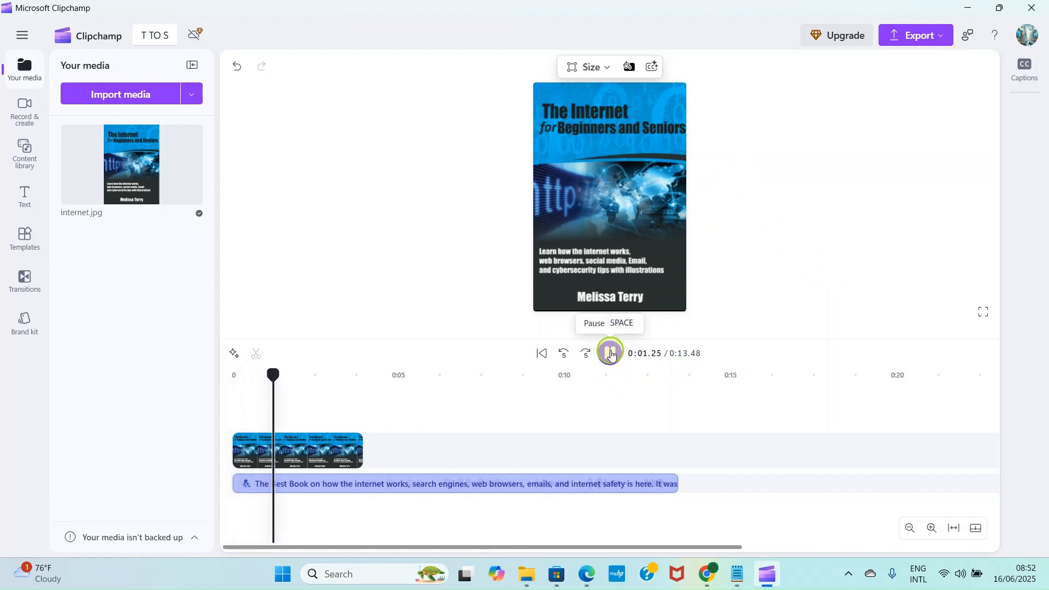
click(610, 354)
click(580, 203)
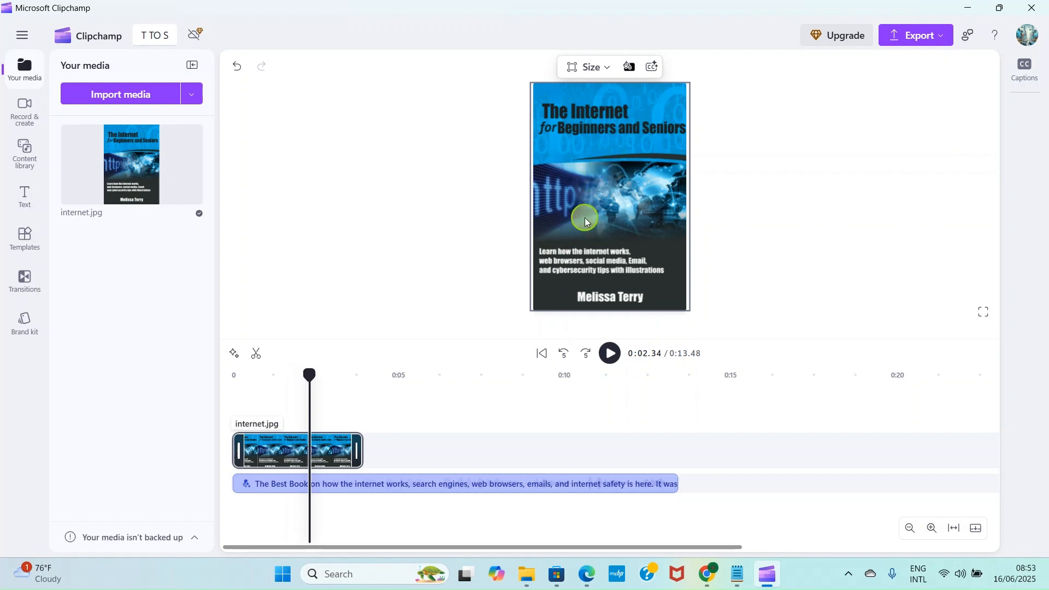
Duplicate the internet.jpg clip twice so three image clips run back to back above the narration.
right_click(326, 456)
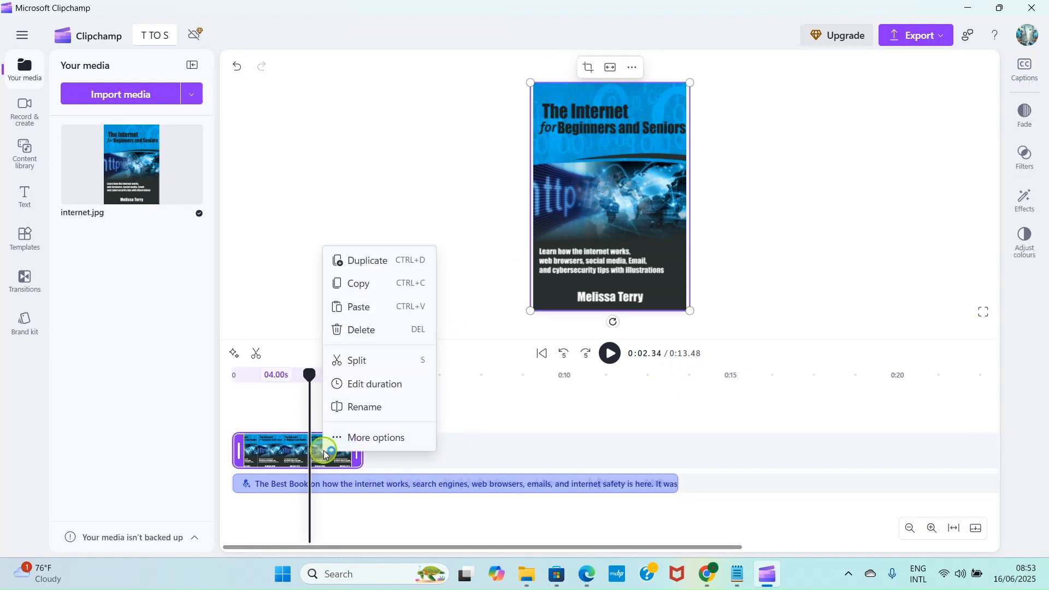
click(375, 261)
right_click(472, 420)
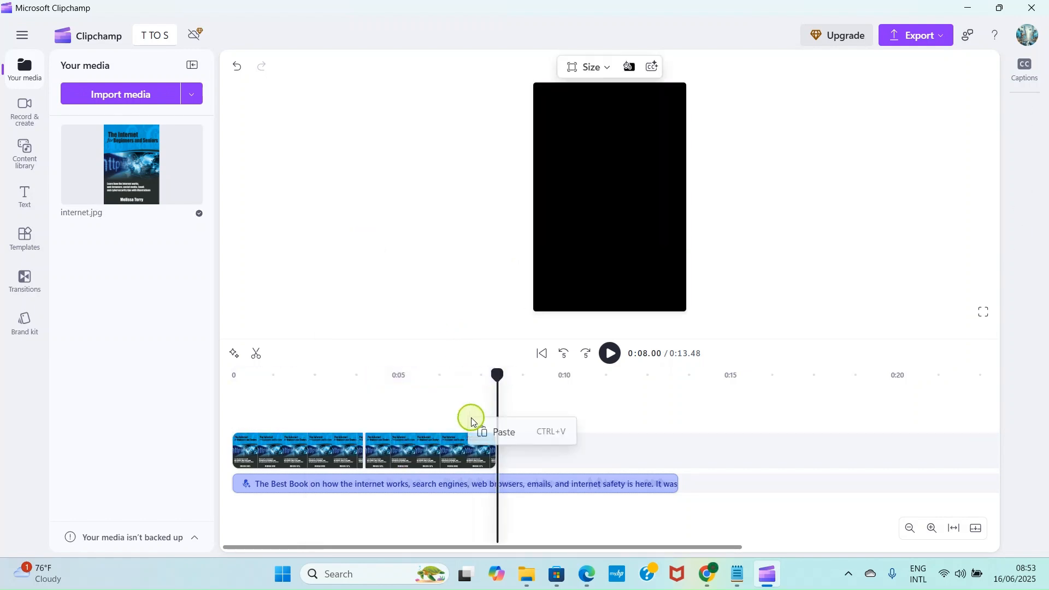
right_click(439, 455)
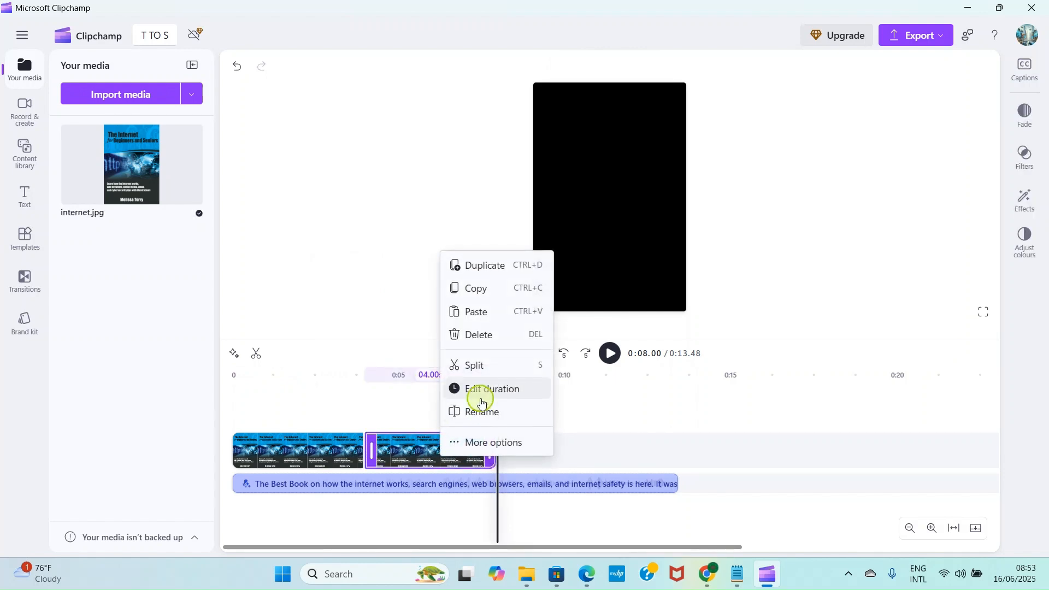
click(477, 267)
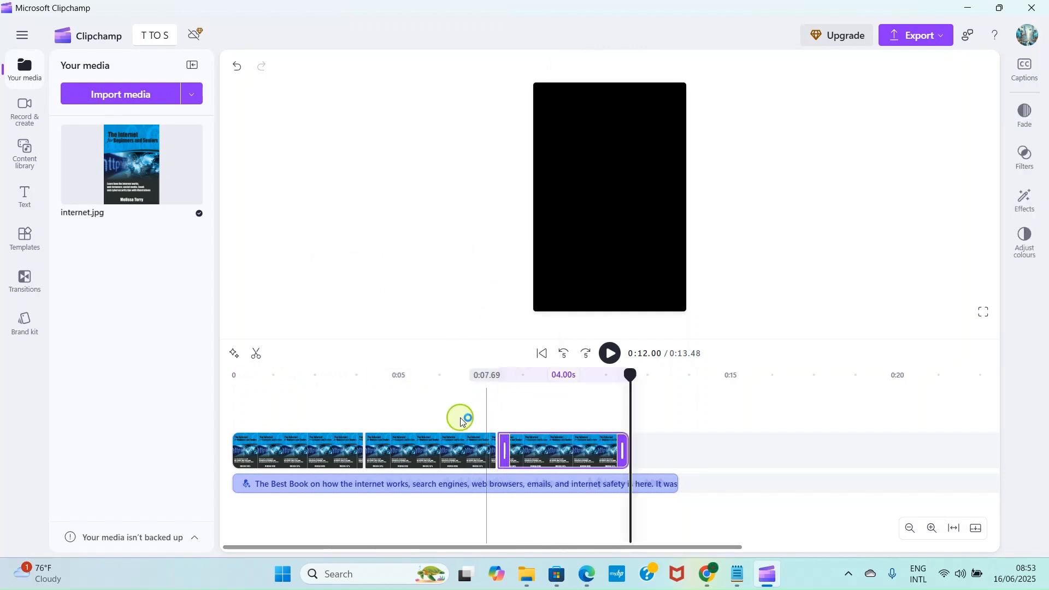
click(438, 452)
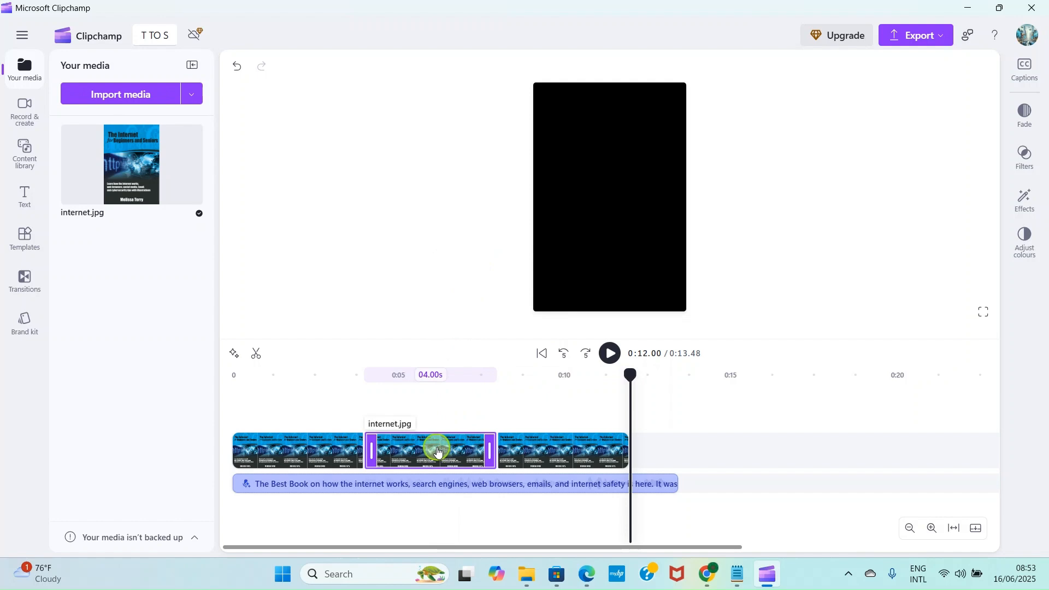
right_click(438, 452)
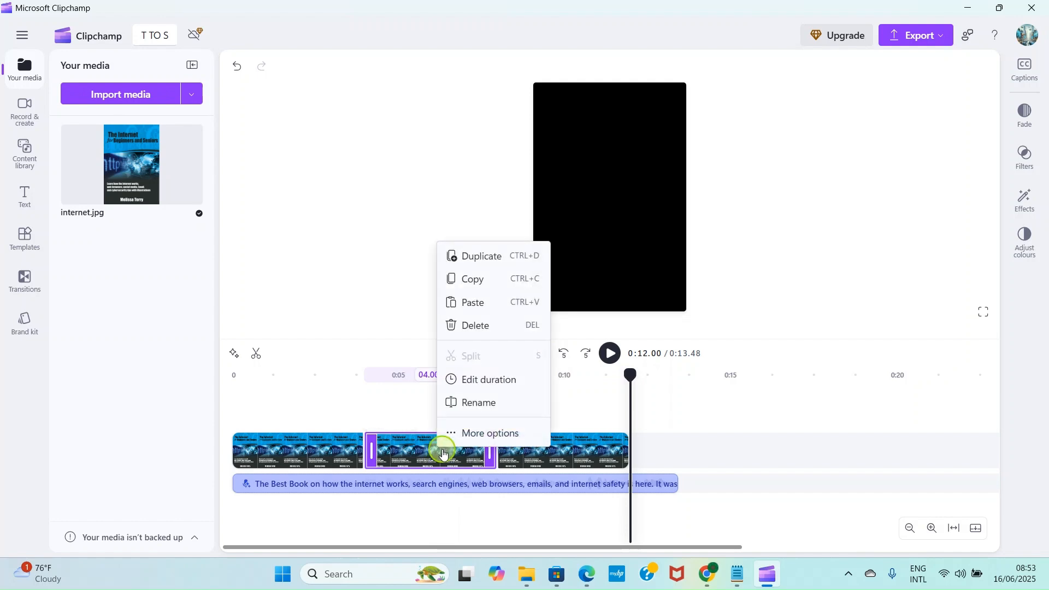
click(343, 414)
Apply the Spin effect to the middle image clip and preview it from just before that clip.
click(353, 458)
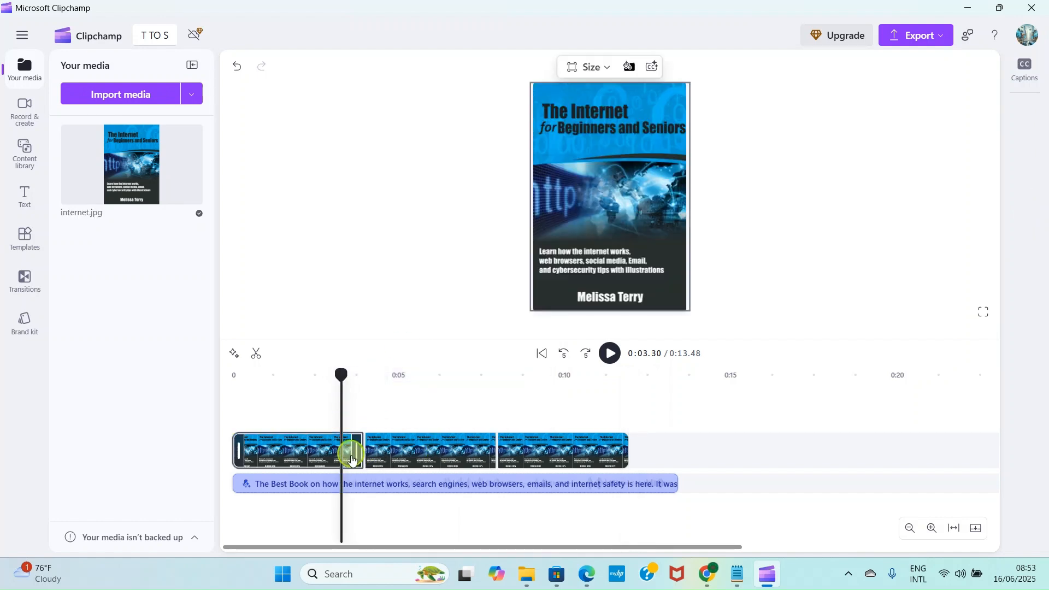
click(426, 449)
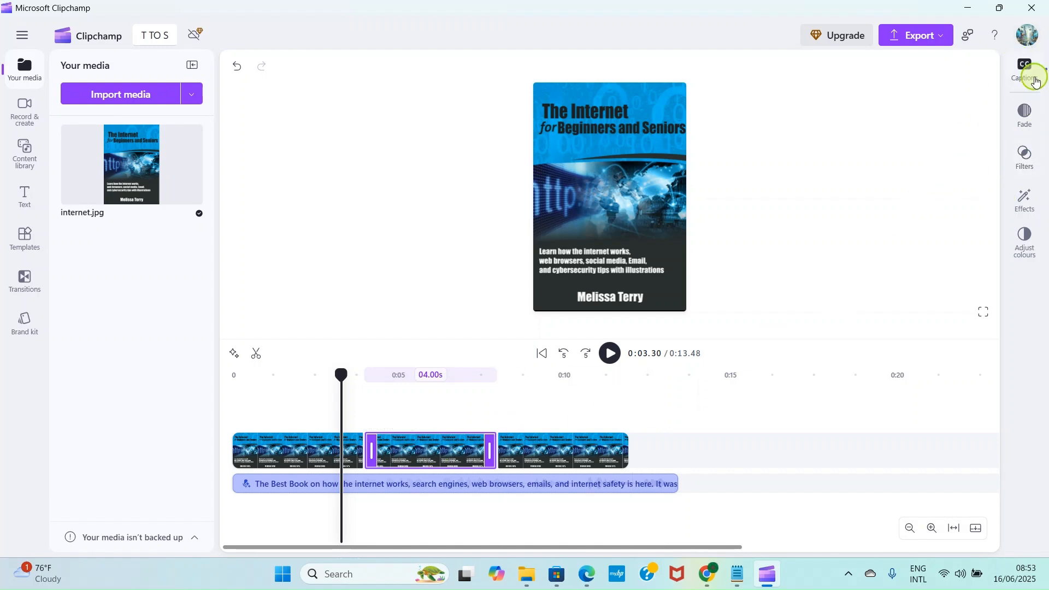
click(1030, 198)
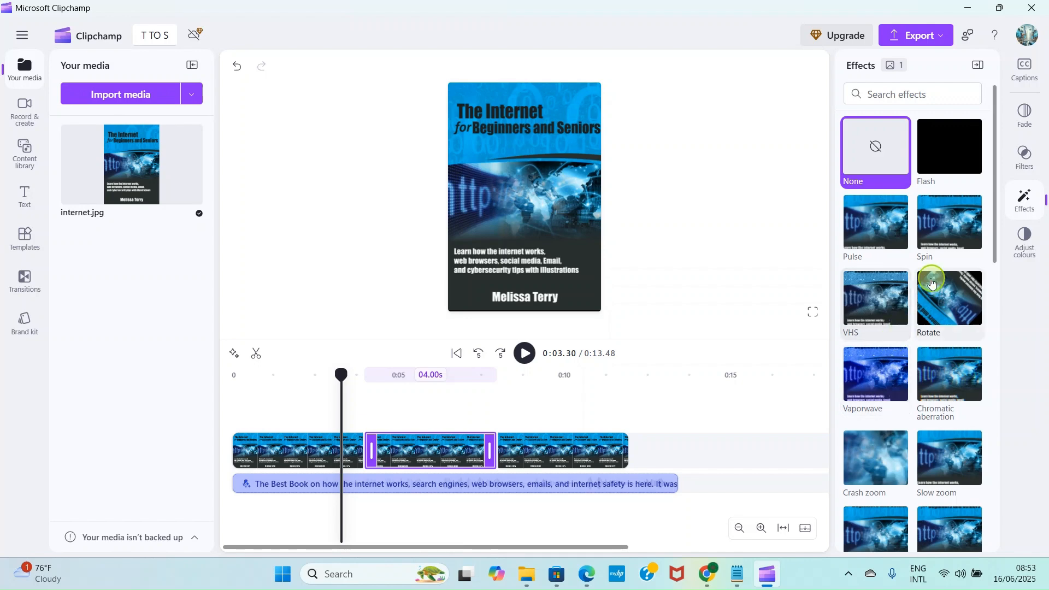
click(947, 225)
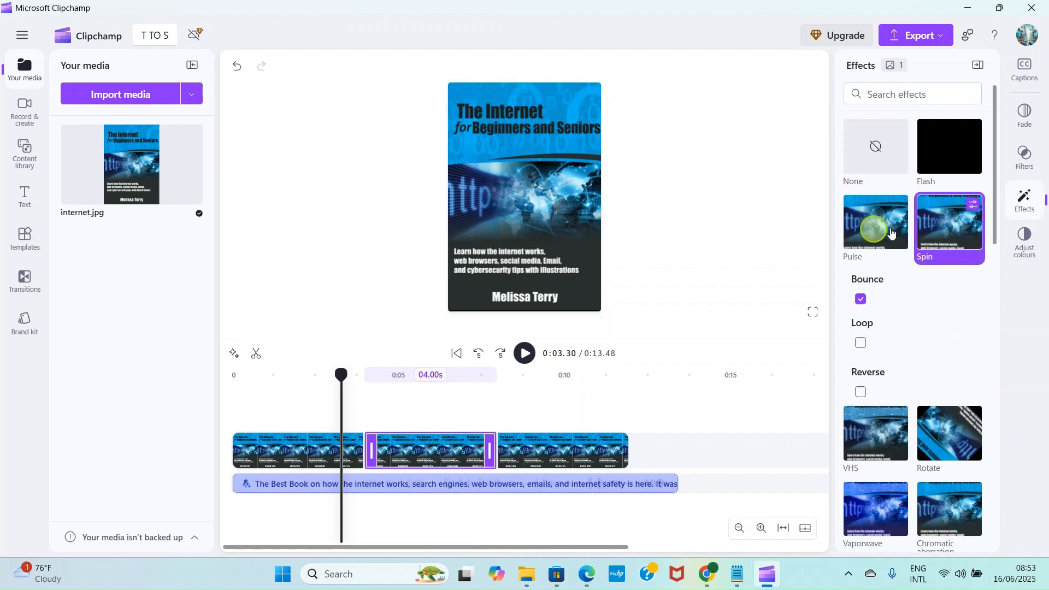
click(531, 354)
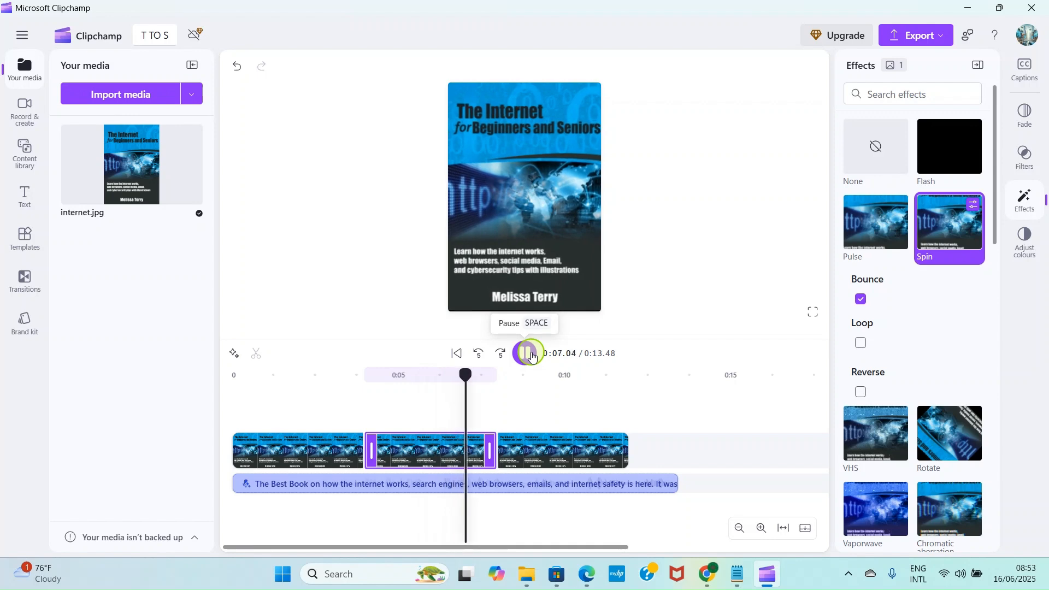
click(531, 355)
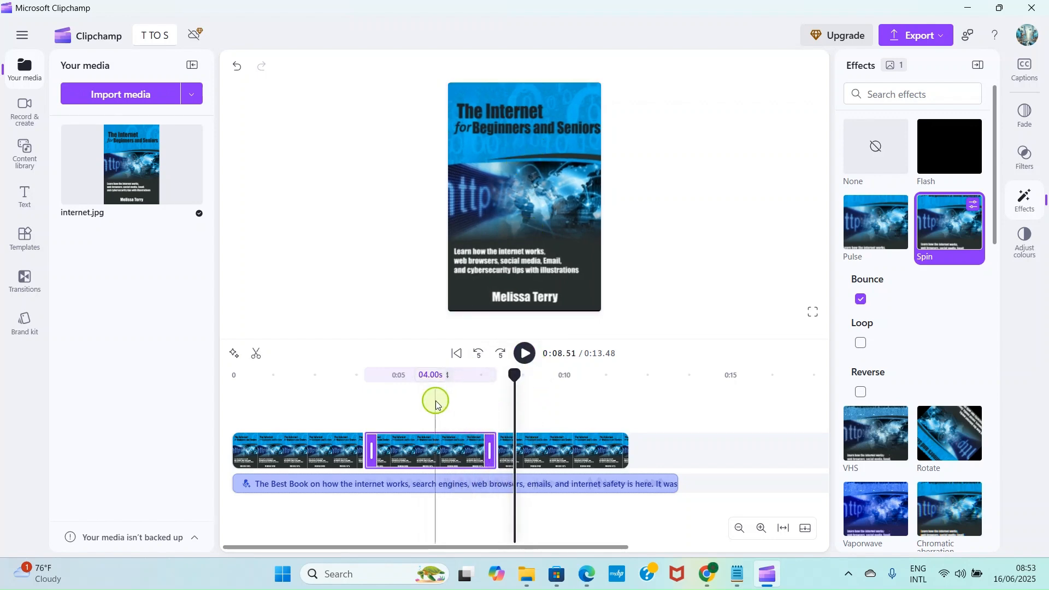
Extend the last image clip to 5.48 seconds so it ends together with the narration.
click(579, 460)
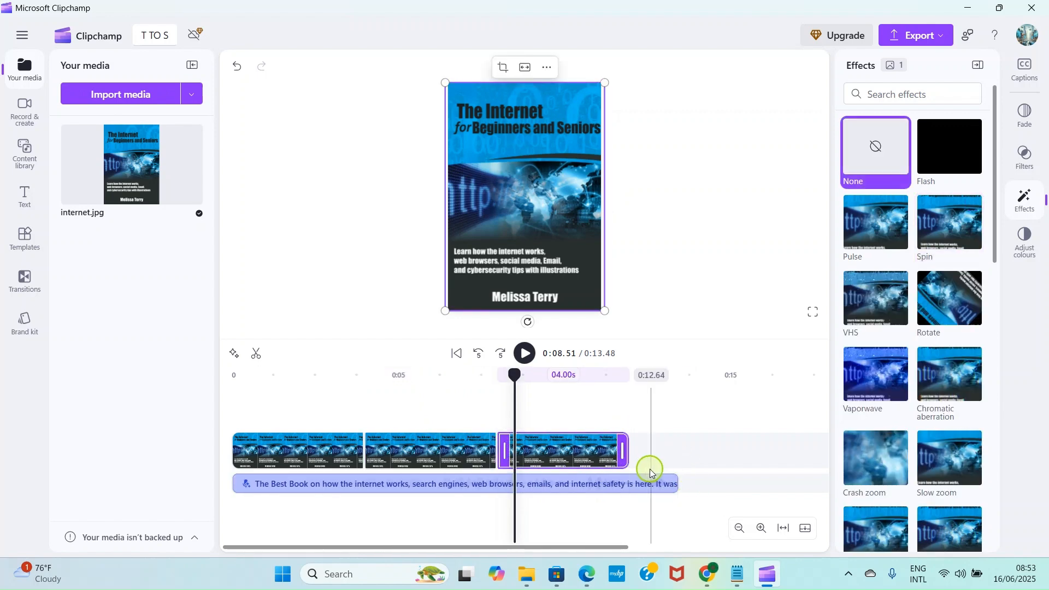
drag(627, 445, 675, 451)
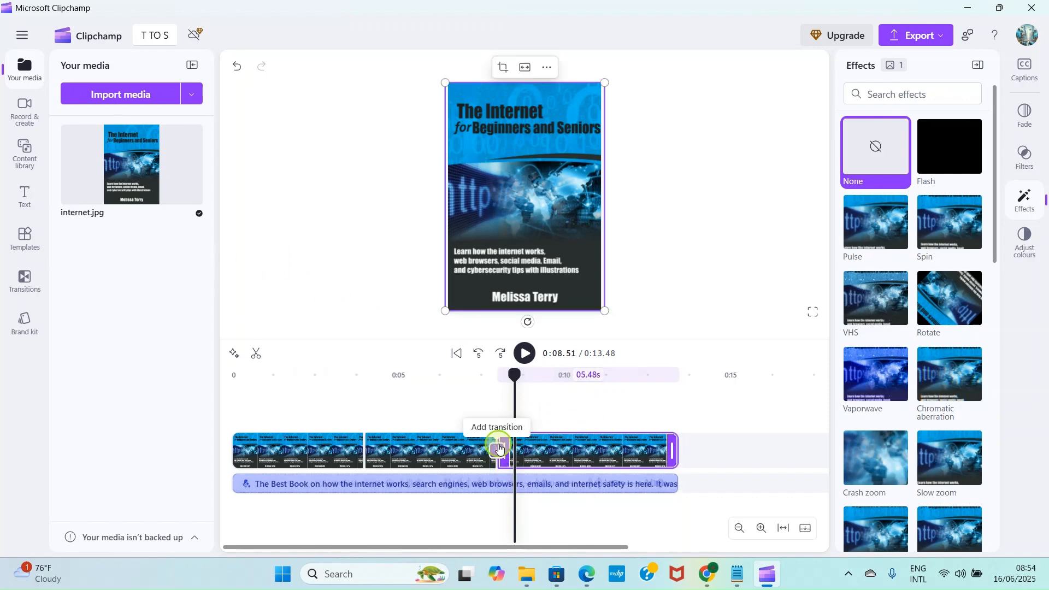
Add the Cube 3D transition between the second and third image clips on the timeline.
click(30, 283)
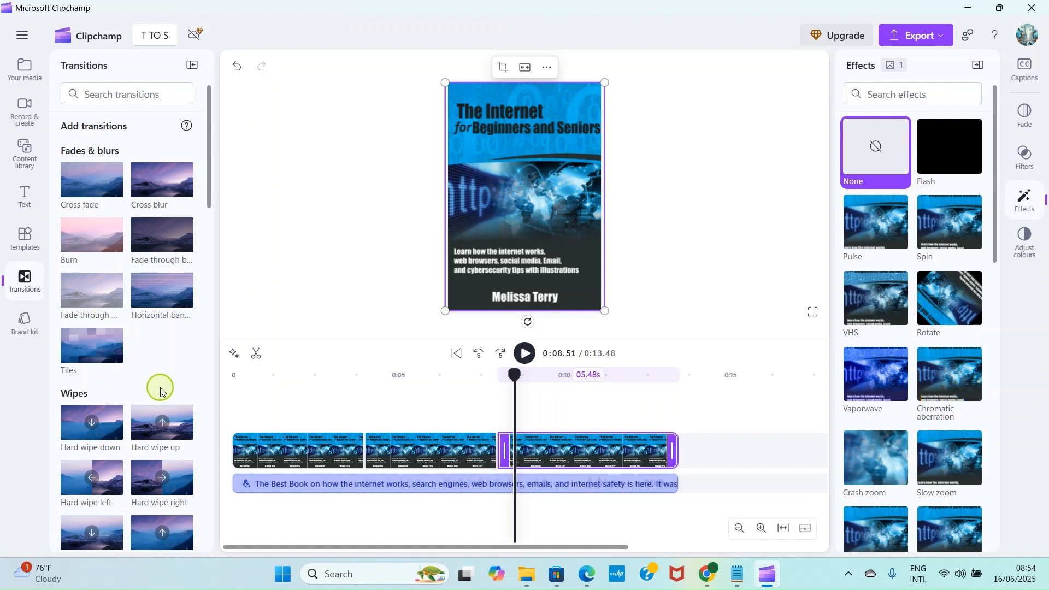
scroll(160, 391, down, 10)
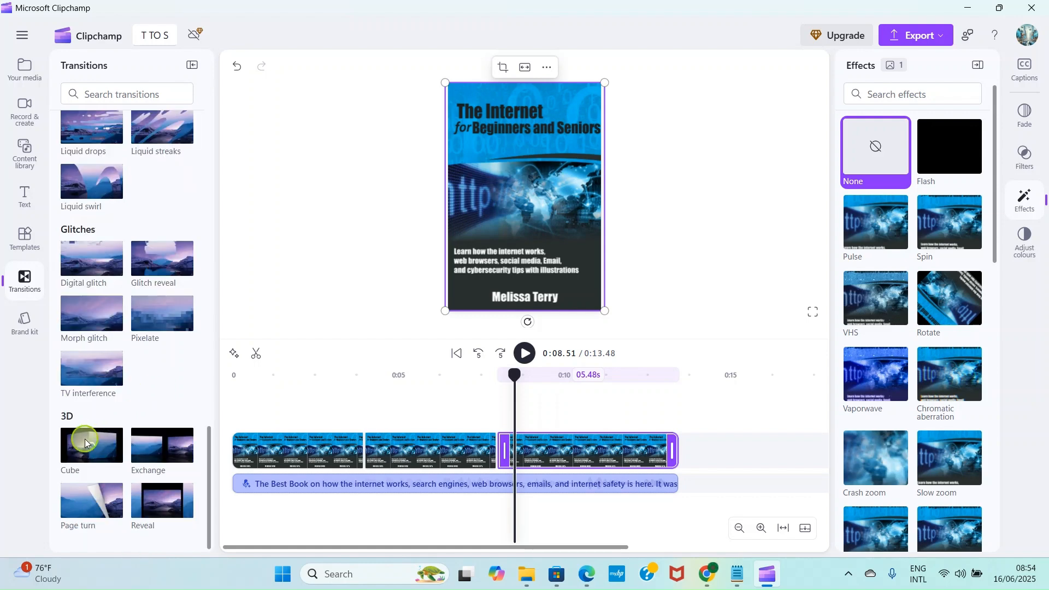
drag(85, 442, 491, 451)
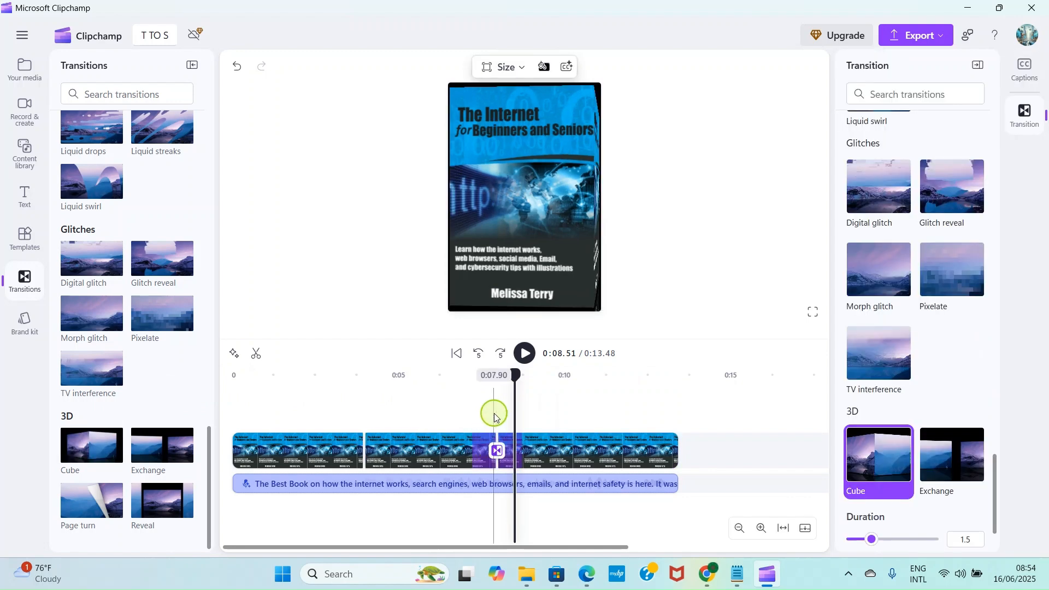
Preview the Cube transition by playing from just before the join between the second and third image clips.
click(480, 400)
click(524, 354)
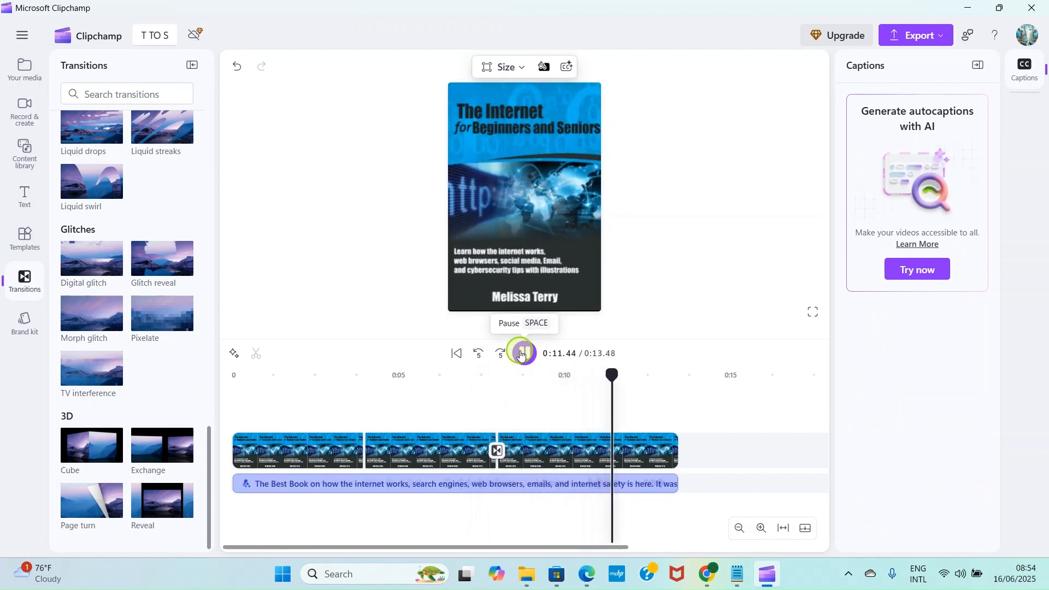
click(522, 354)
click(686, 397)
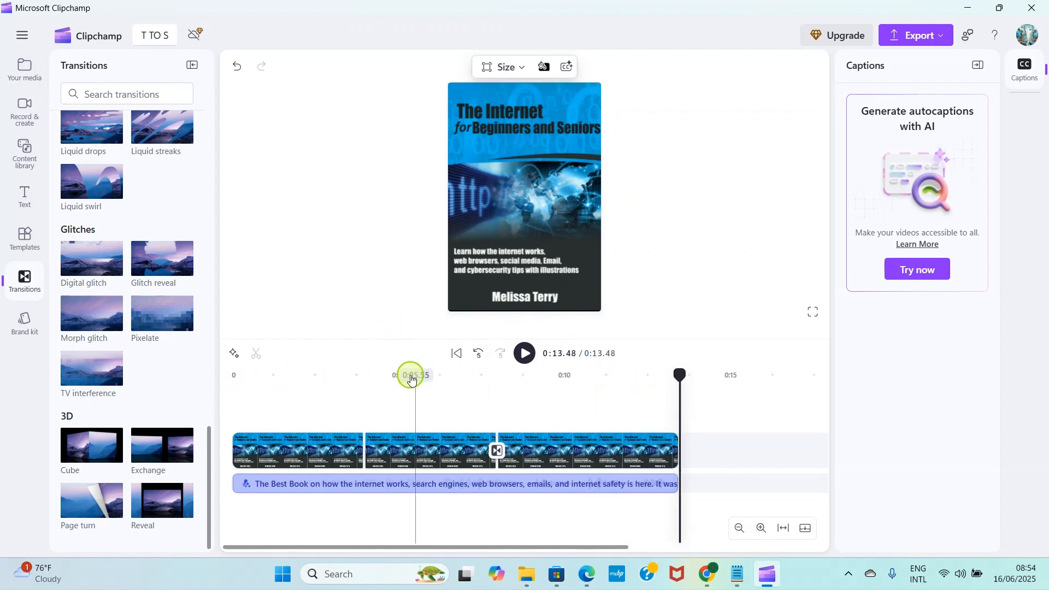
Play the whole video from the beginning to review the narration, Spin effect and Cube transition together.
click(233, 398)
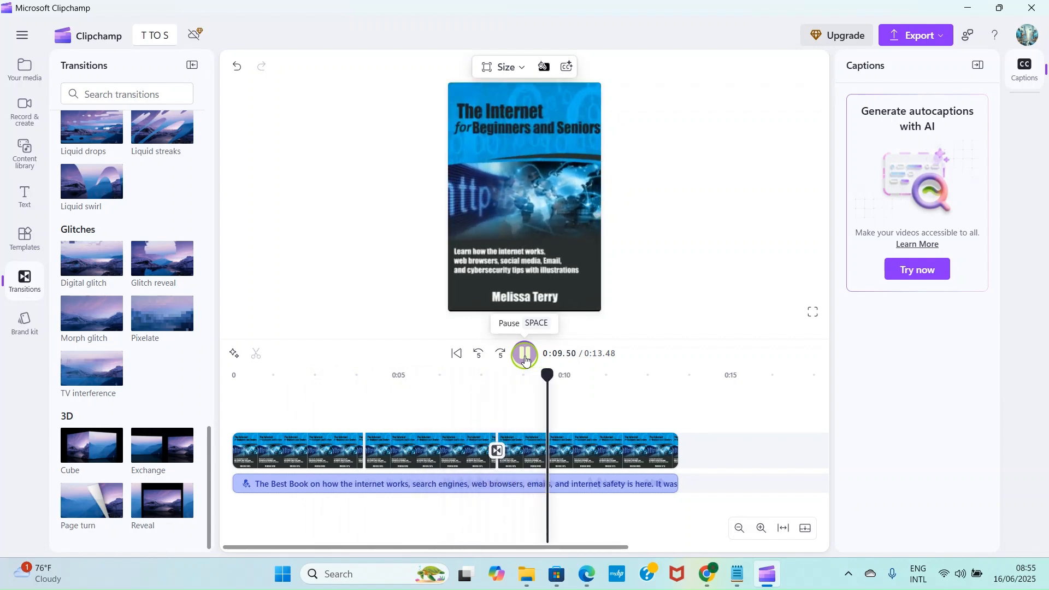
click(526, 356)
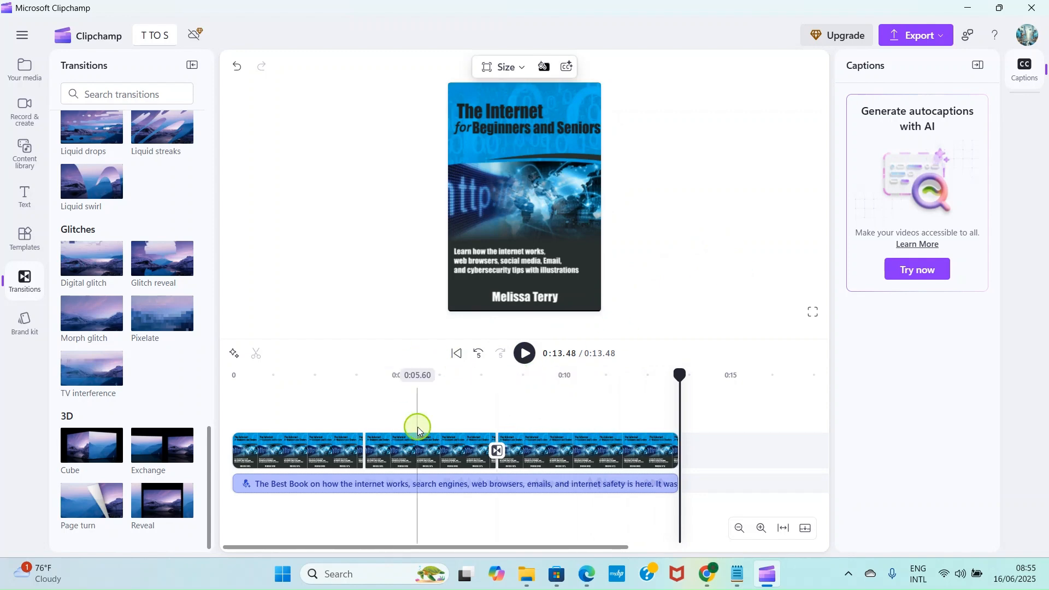
click(532, 120)
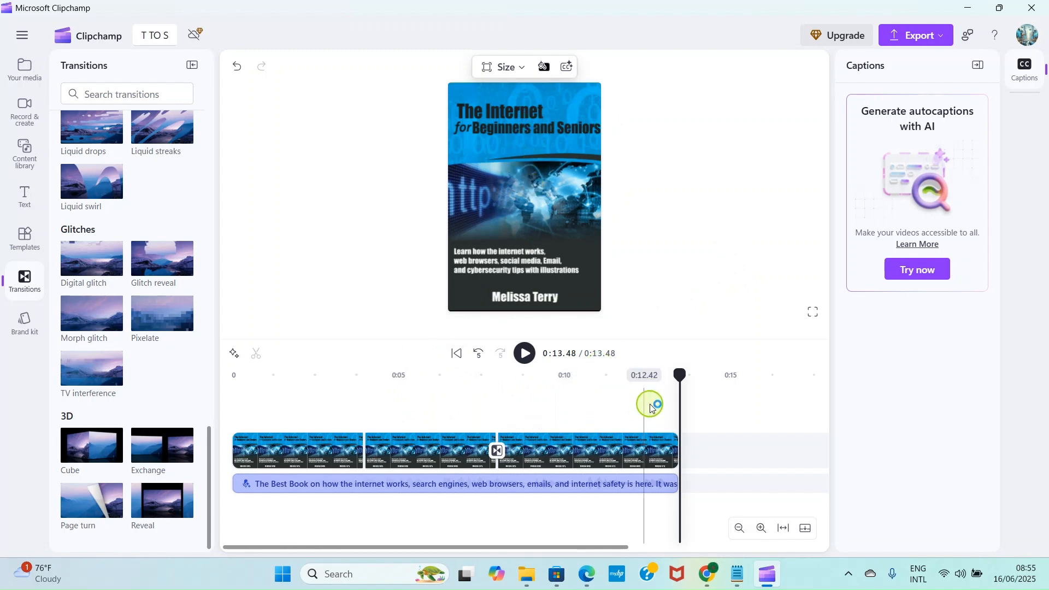
Export the finished T TO S video as an MP4 file in 1080p quality.
click(935, 37)
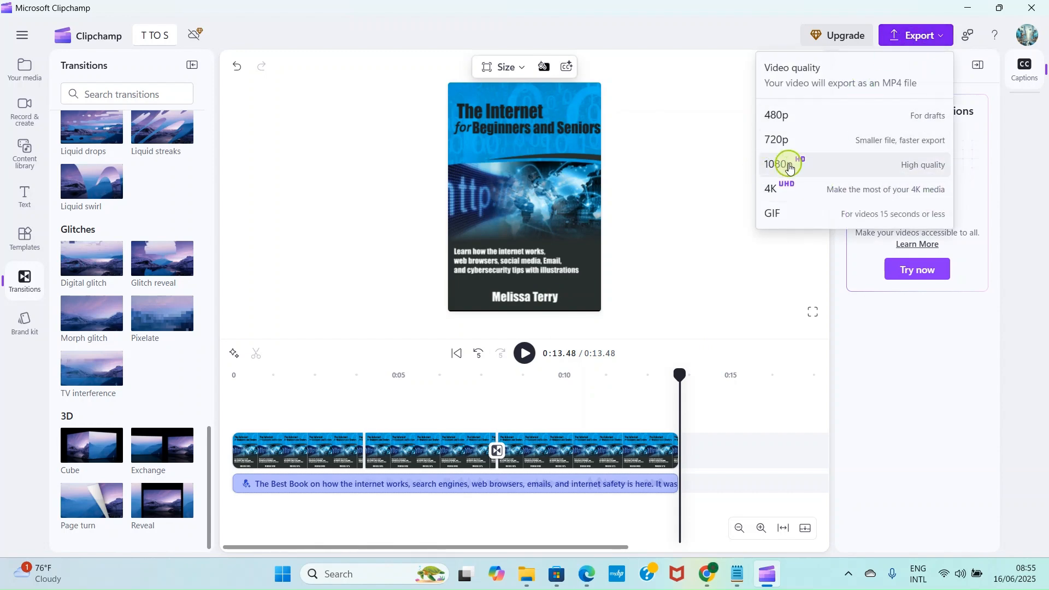
click(814, 169)
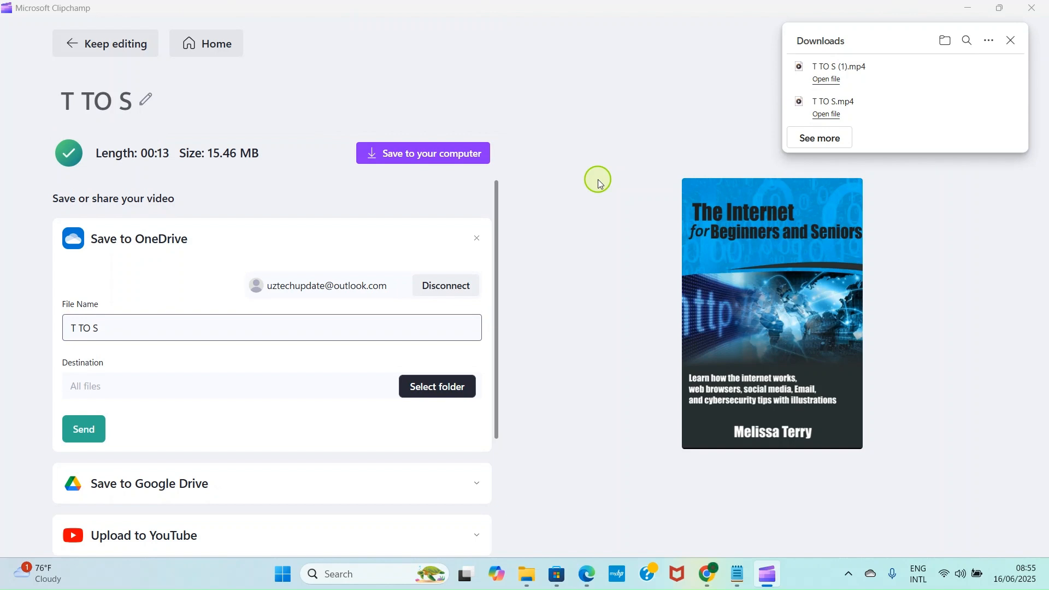
mouse_move(719, 244)
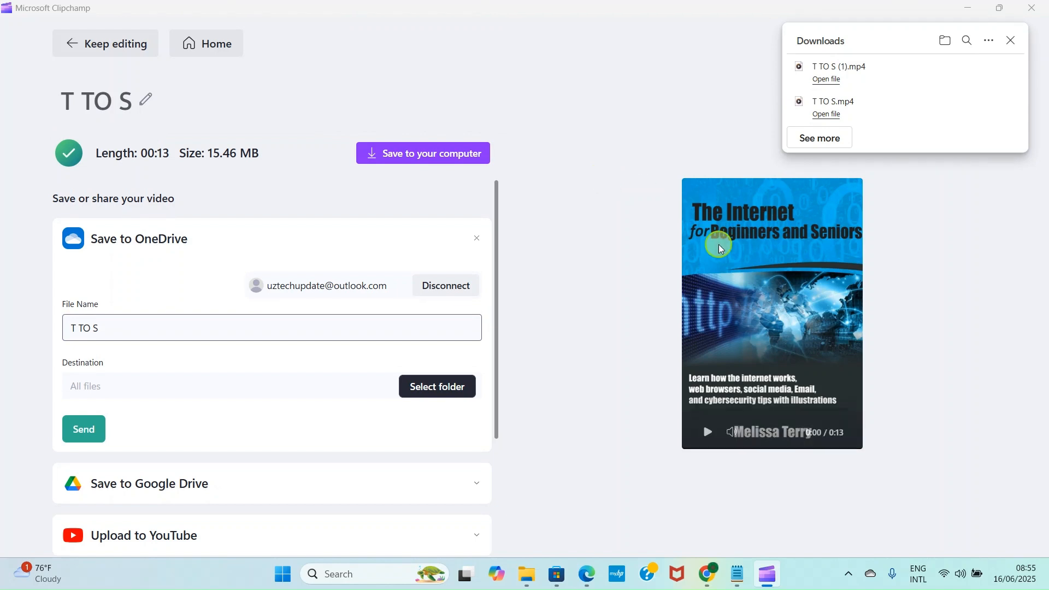